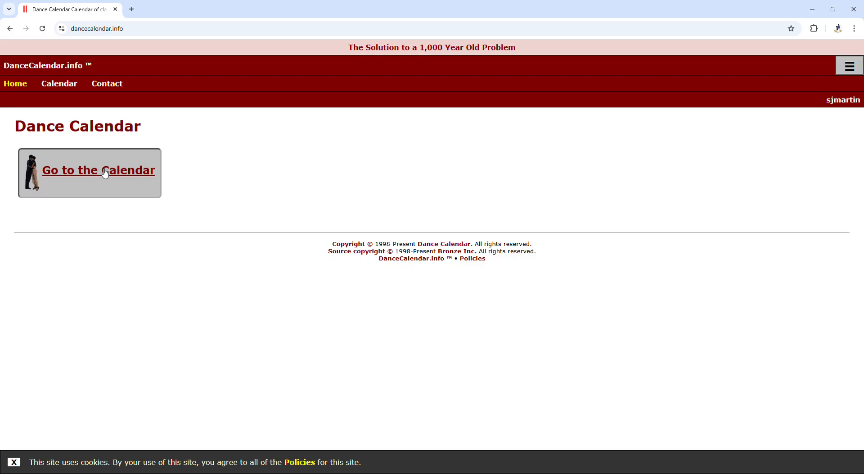
- Open the calendar, view the Florida Central area's dance events, and return to a refreshed list of areas
left_click(63, 87)
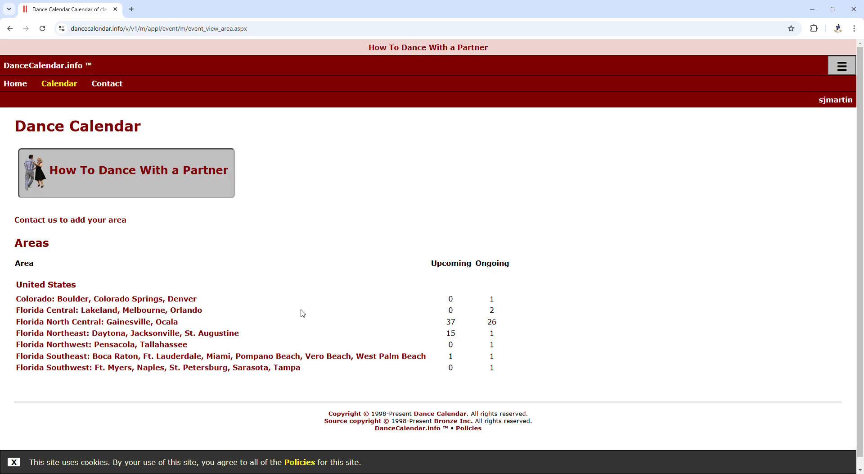
left_click(170, 310)
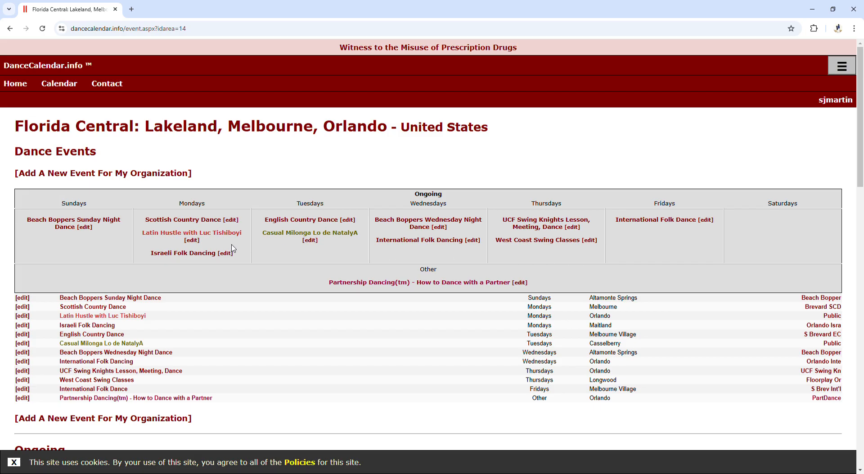
left_click(60, 85)
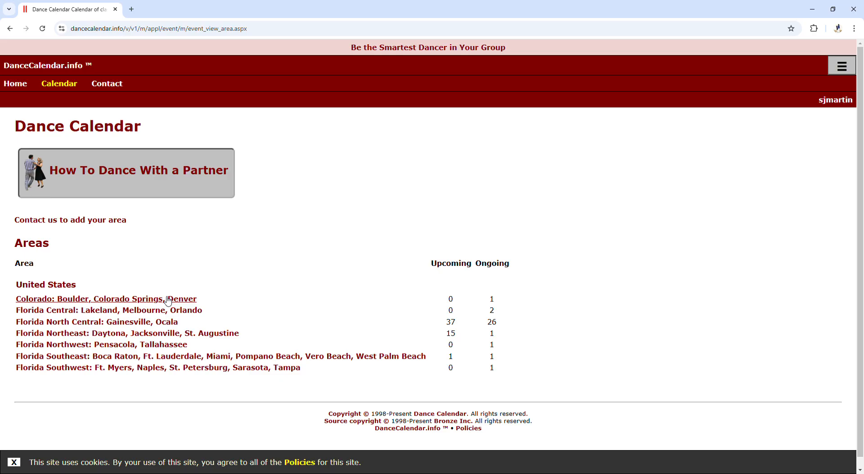
left_click(33, 246)
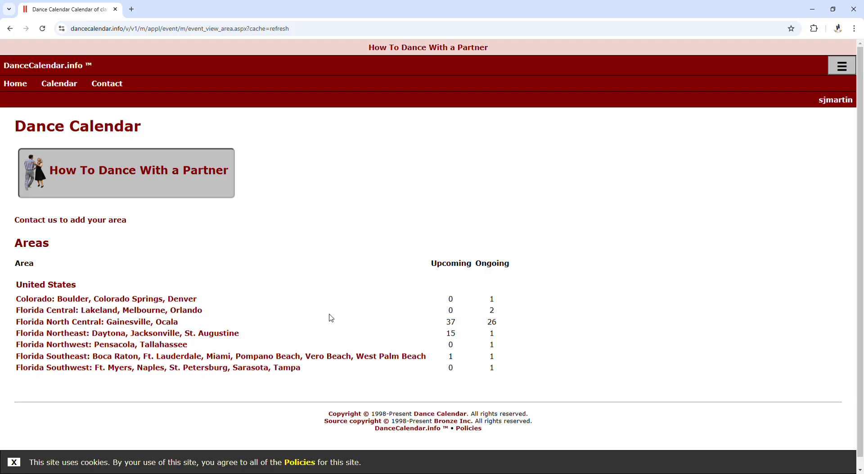
- Open the account's My Administration page and examine its list of personal administration links
left_click(841, 103)
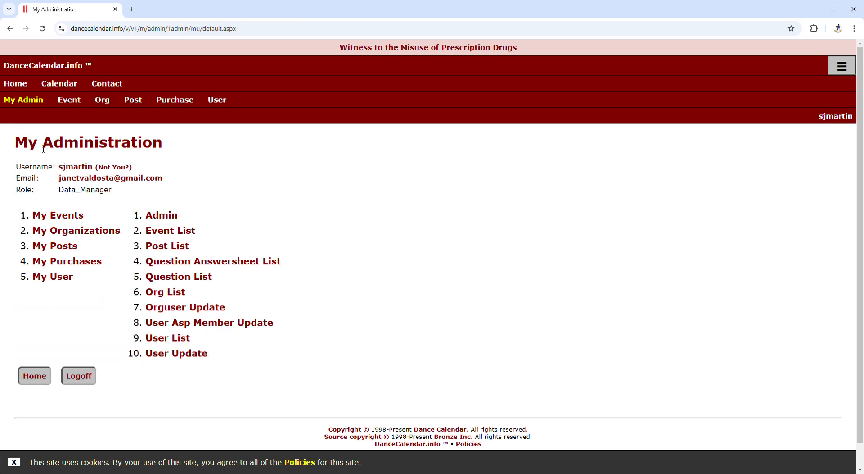
left_click_drag(24, 153, 163, 153)
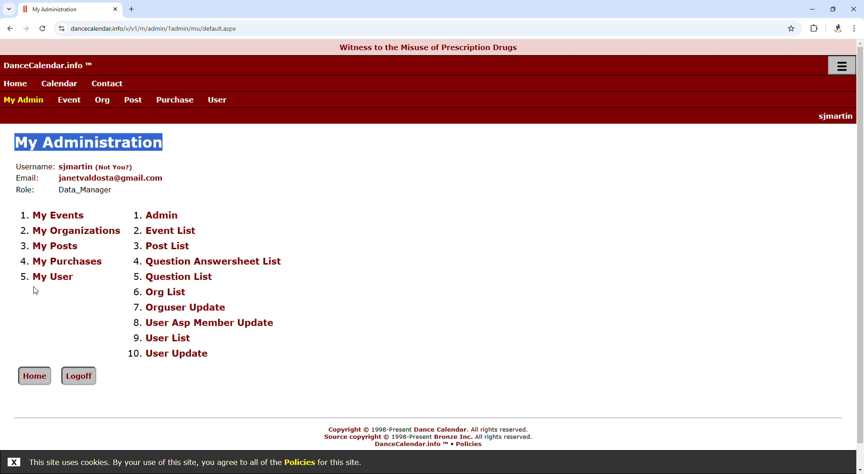
left_click_drag(20, 213, 94, 278)
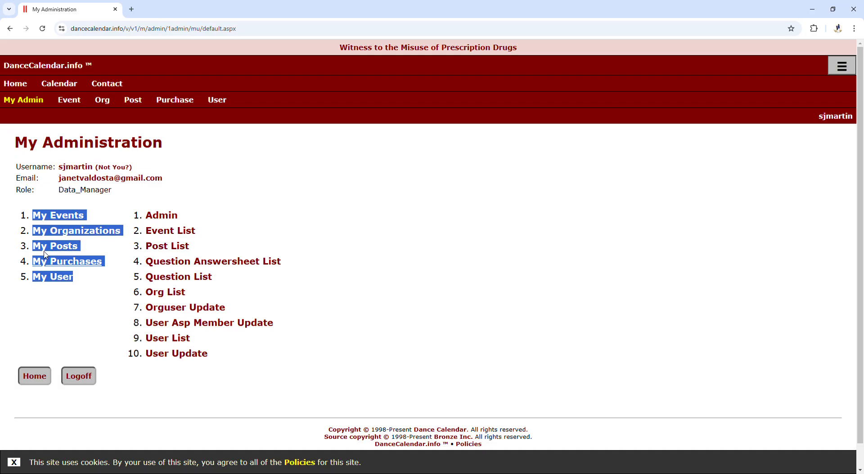
left_click(30, 308)
mouse_move(225, 104)
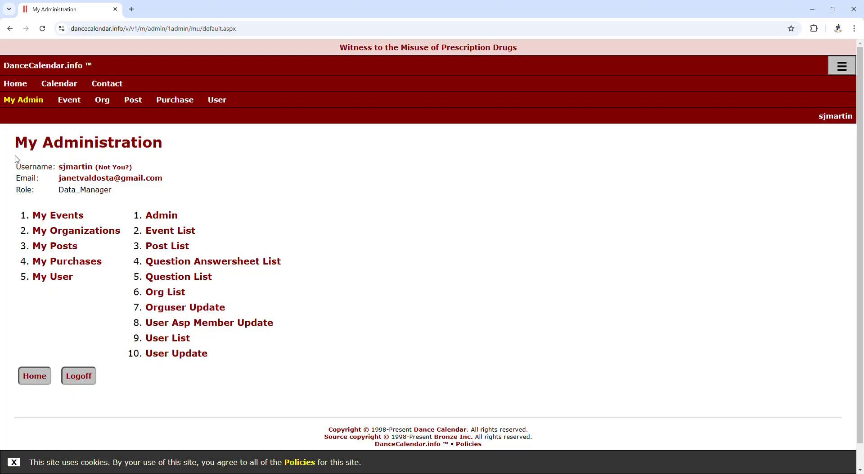
- Go to the site's Administration section and open the Event List search page
mouse_move(114, 193)
left_mouse_down()
mouse_move(64, 195)
mouse_move(111, 196)
left_mouse_up()
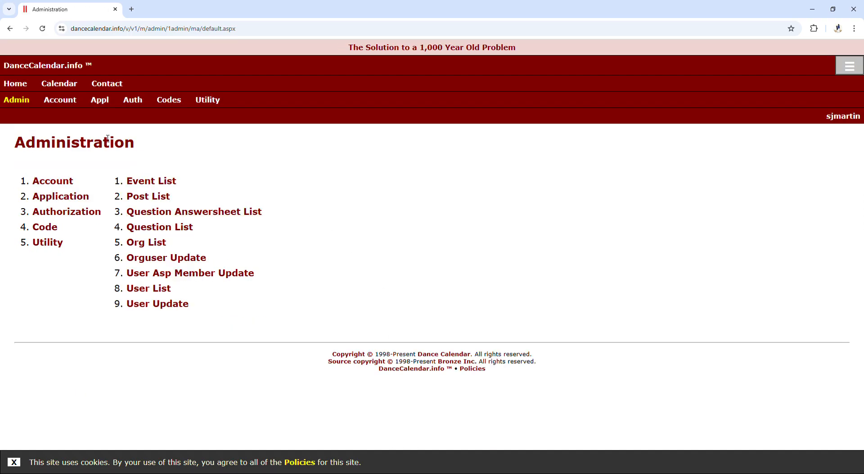
mouse_move(23, 187)
left_mouse_down()
mouse_move(63, 253)
mouse_move(83, 257)
mouse_move(21, 222)
mouse_move(17, 183)
left_mouse_up()
mouse_move(142, 103)
mouse_move(107, 101)
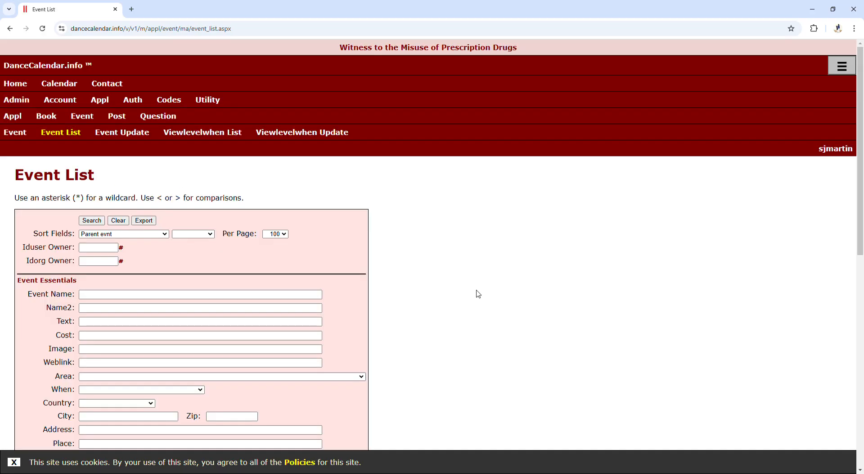
- Set the event search's Area to Georgia Central and West: Atlanta, Macon
scroll(479, 294, "down", 1)
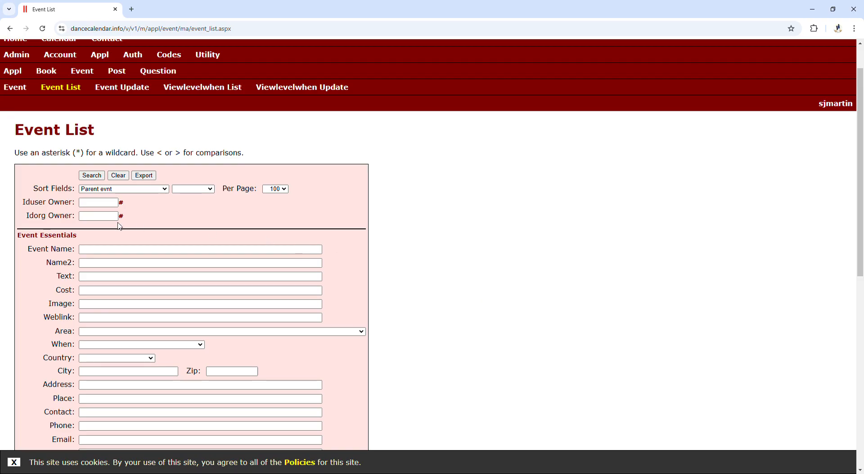
scroll(218, 233, "down", 1)
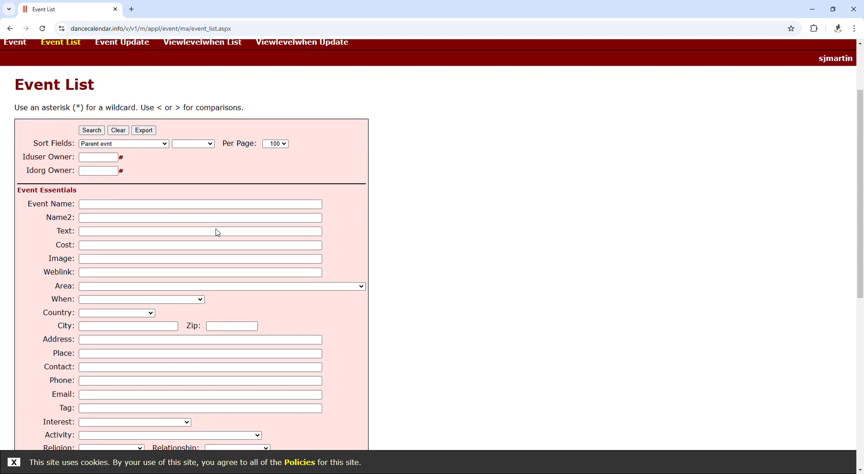
scroll(218, 233, "up", 2)
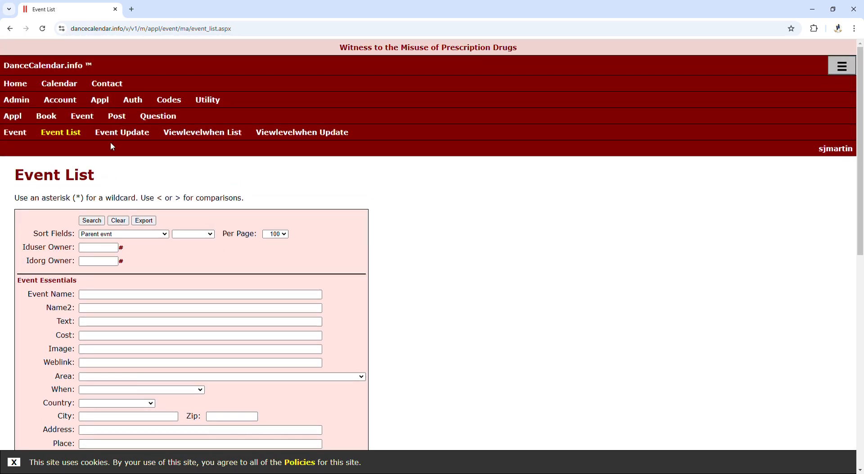
left_click(26, 90)
left_click(141, 207)
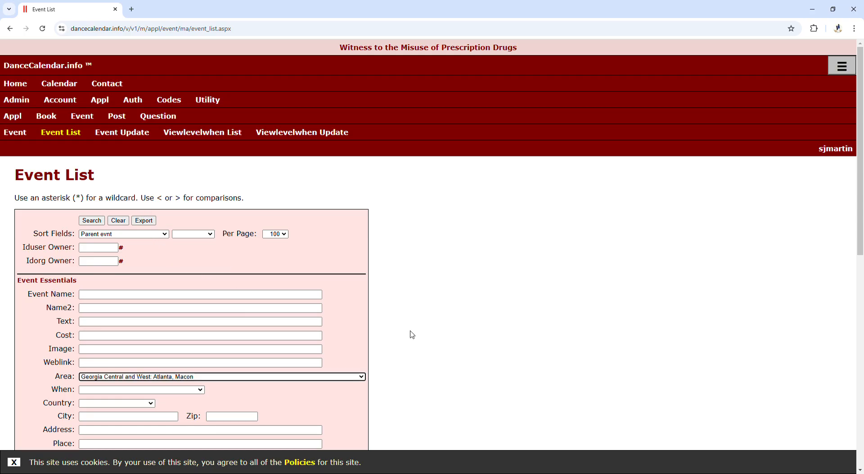
- Set the Interest to Dance, leave interestx blank, and run the event search
scroll(410, 333, "down", 3)
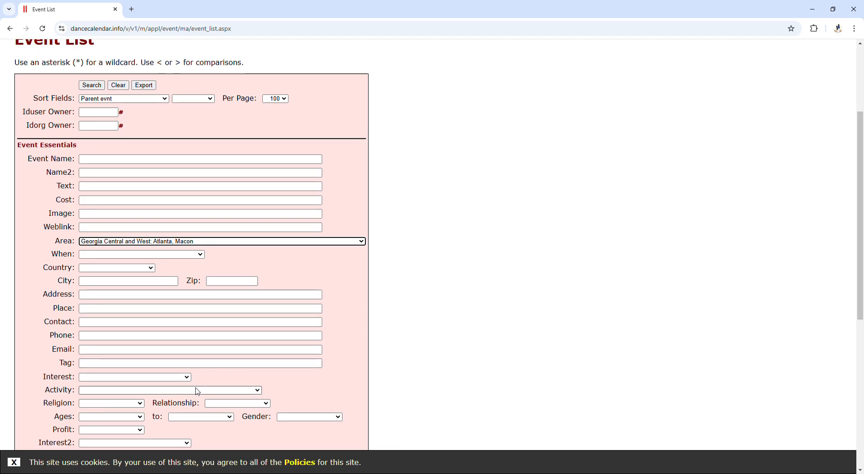
left_click(196, 389)
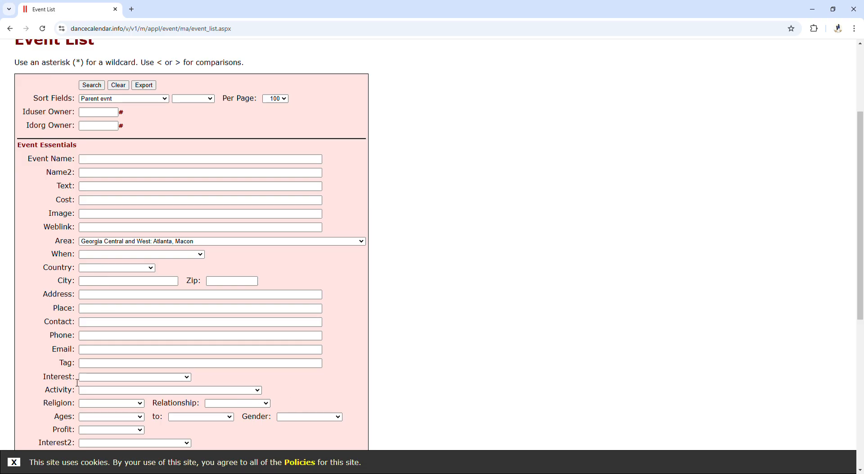
left_click(107, 377)
left_click(111, 245)
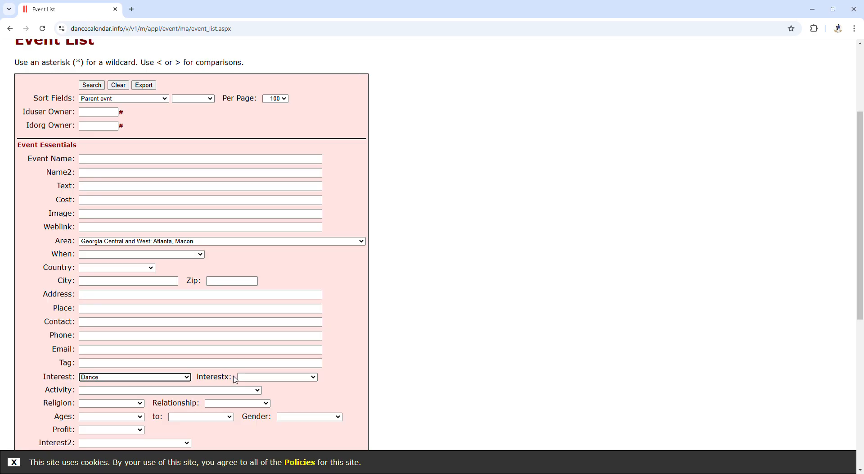
left_click(299, 378)
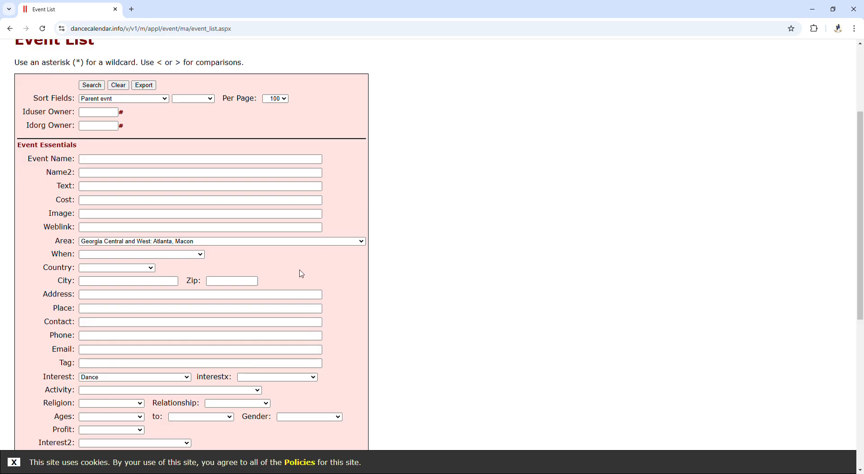
key("Tab")
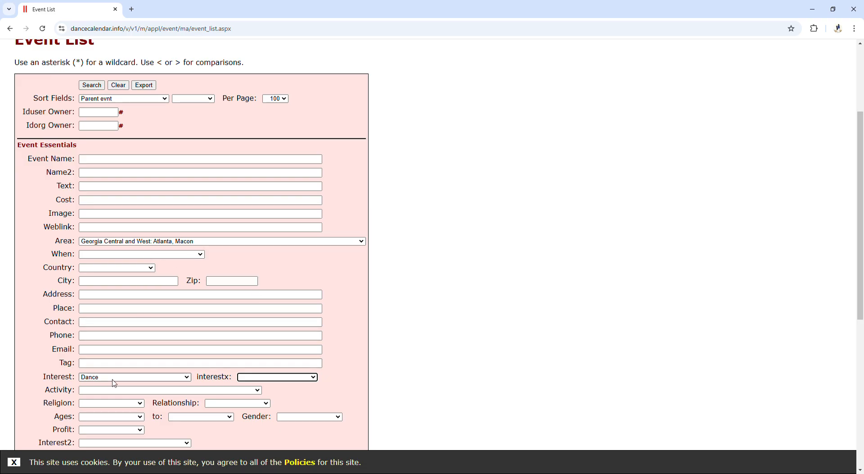
left_click(93, 85)
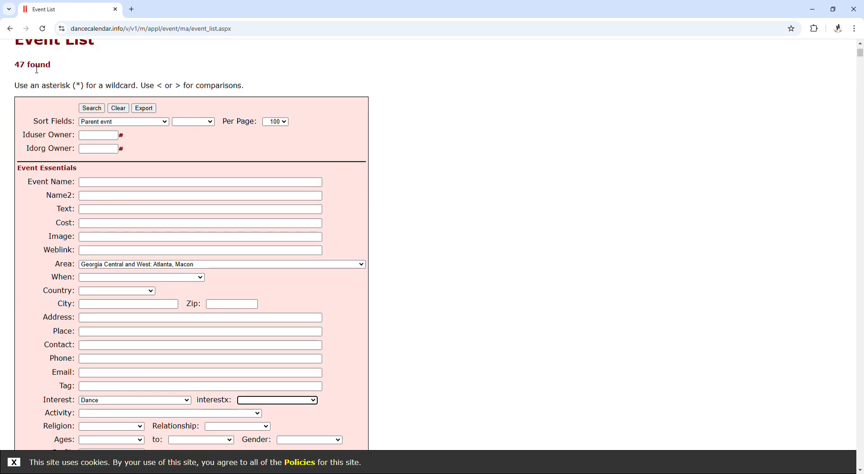
- Examine the dates, titles and organizations in the list of Atlanta and Macon dance events
scroll(421, 206, "down", 10)
scroll(421, 206, "down", 1)
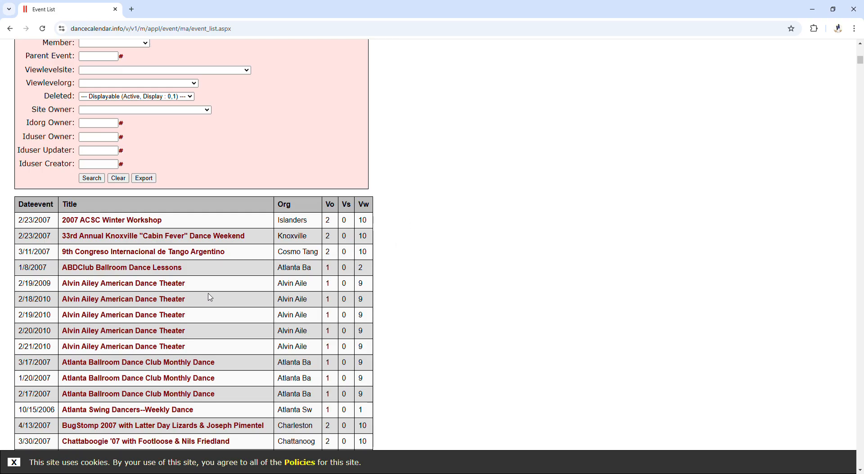
scroll(210, 297, "down", 2)
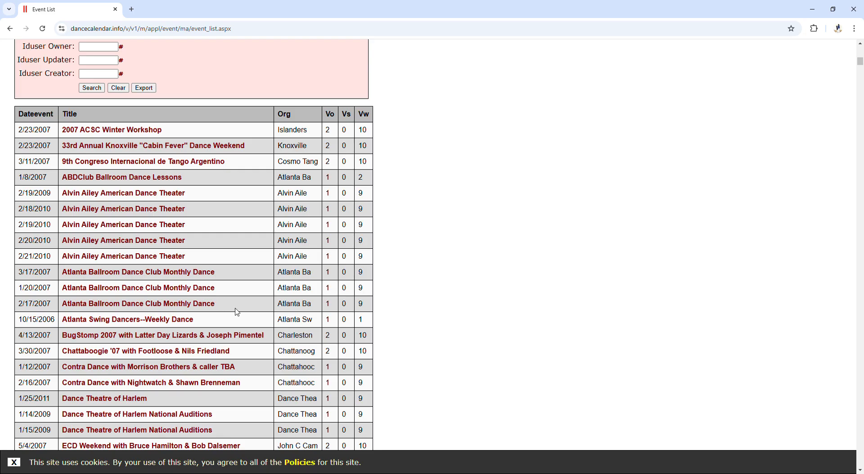
scroll(237, 312, "down", 3)
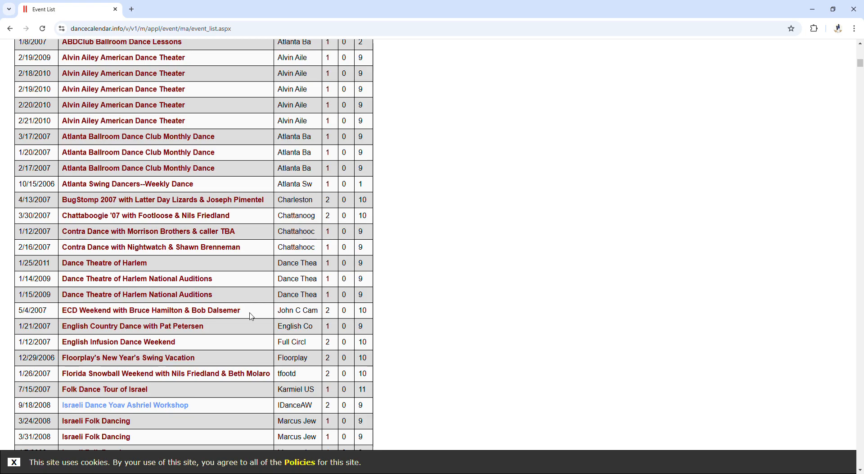
scroll(251, 316, "down", 3)
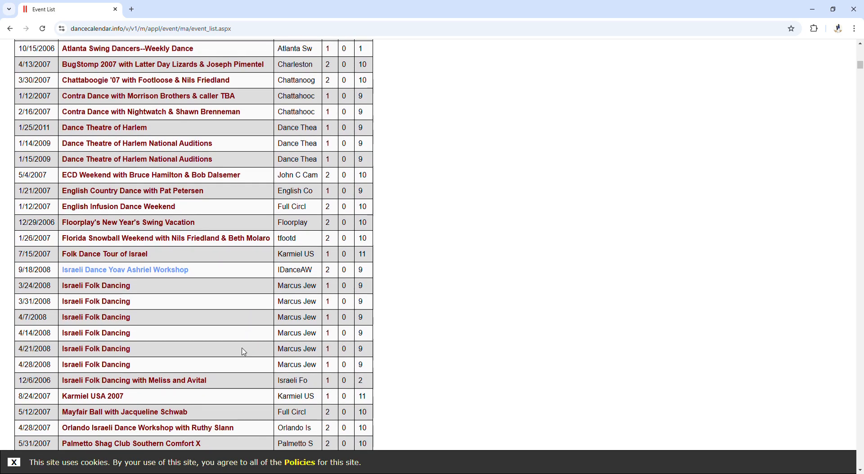
scroll(244, 352, "down", 4)
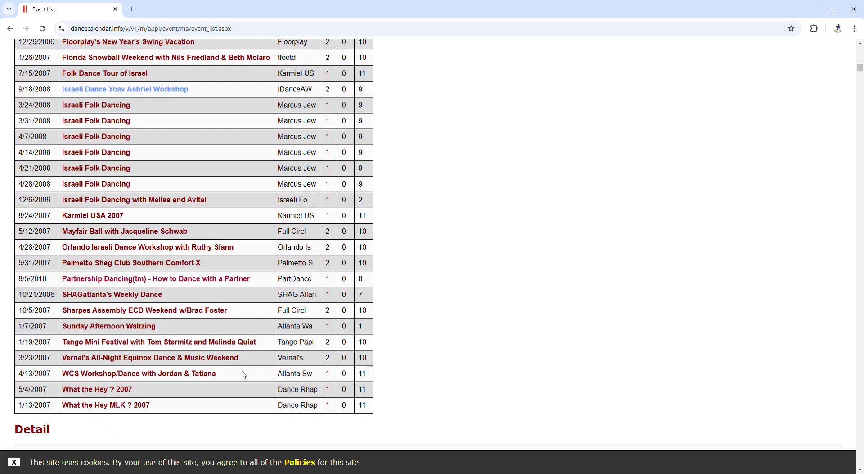
scroll(244, 375, "up", 8)
scroll(245, 397, "up", 12)
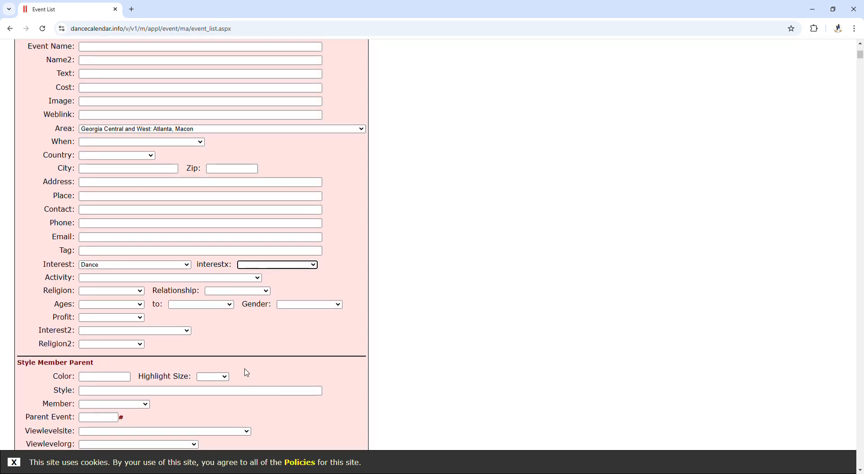
scroll(206, 269, "up", 2)
- Set the When filter to Display Ongoing All and run the event search again
left_click(140, 233)
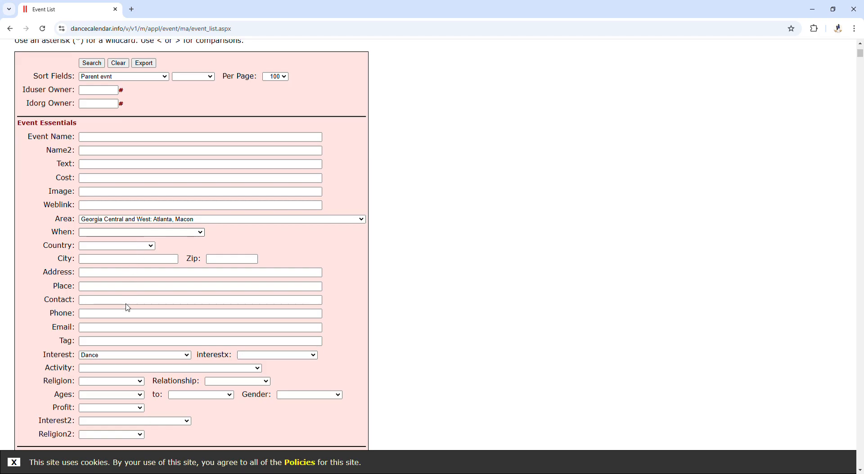
left_click(130, 401)
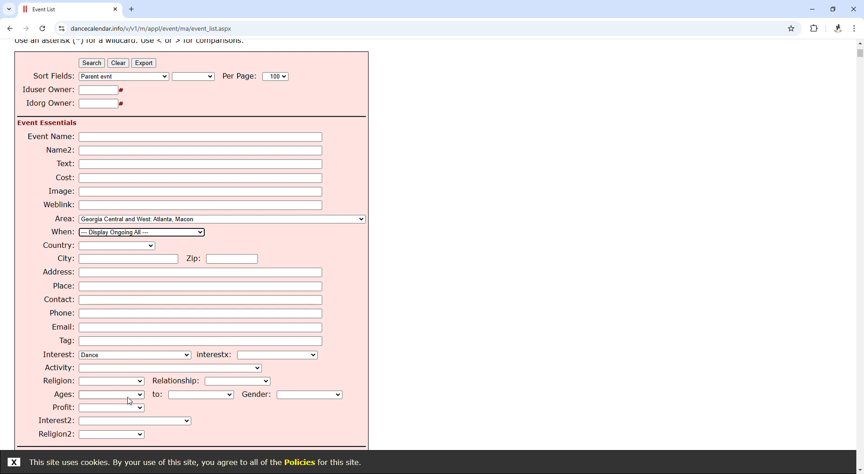
left_click(101, 65)
- Look through the listed event rows, checking the event dates and the recurring dances
scroll(466, 267, "up", 4)
scroll(467, 268, "down", 20)
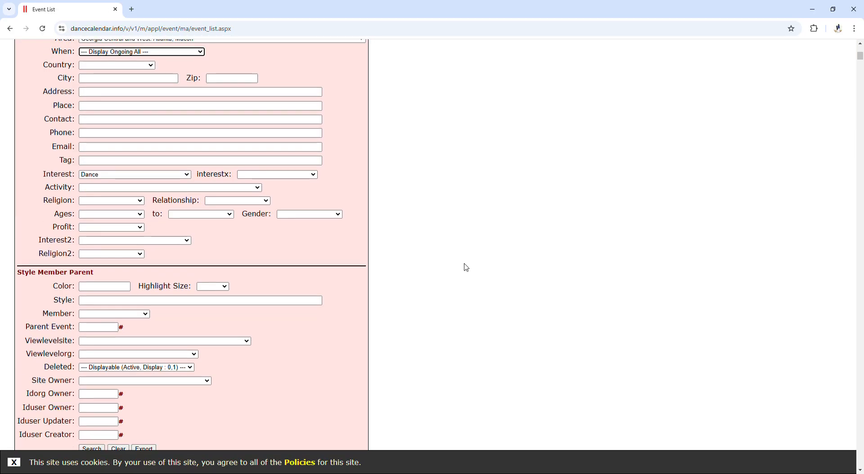
scroll(467, 267, "down", 1)
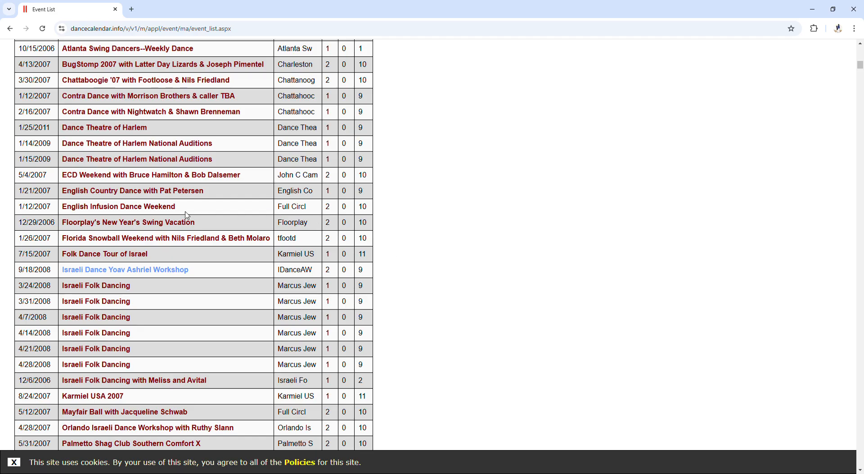
scroll(188, 215, "up", 4)
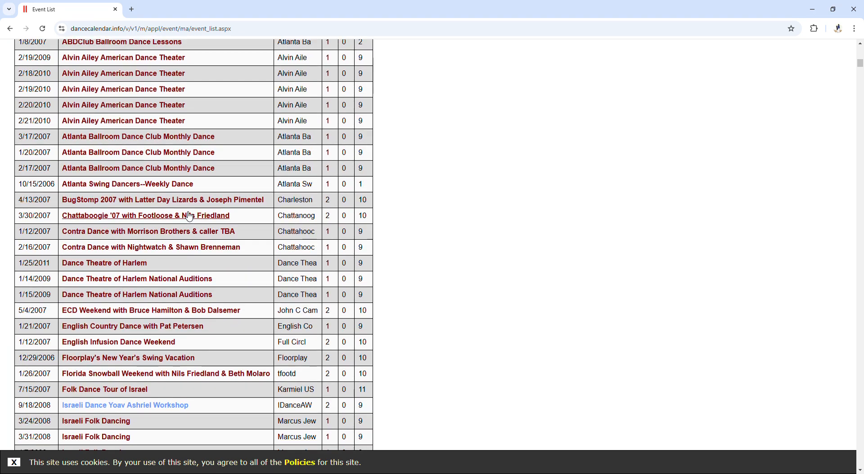
scroll(188, 216, "up", 1)
scroll(187, 215, "down", 5)
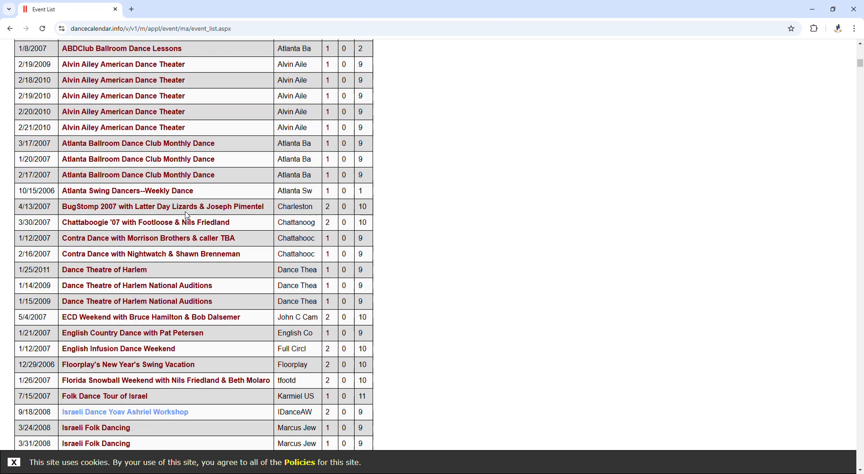
scroll(295, 213, "down", 5)
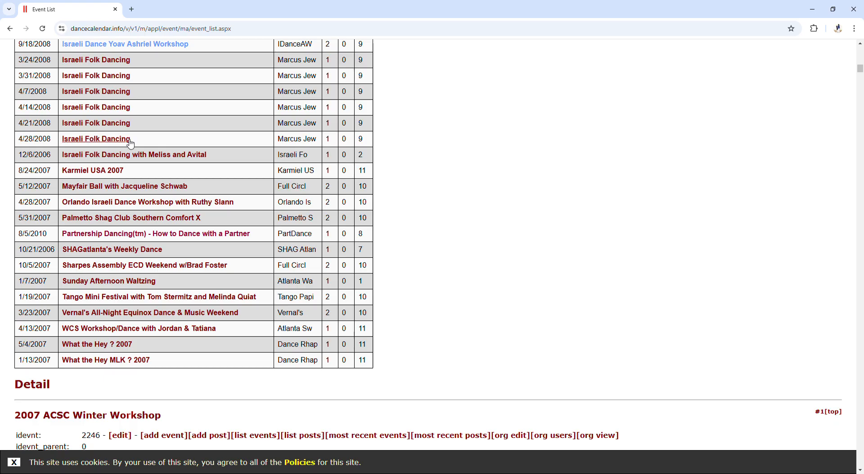
scroll(49, 270, "up", 2)
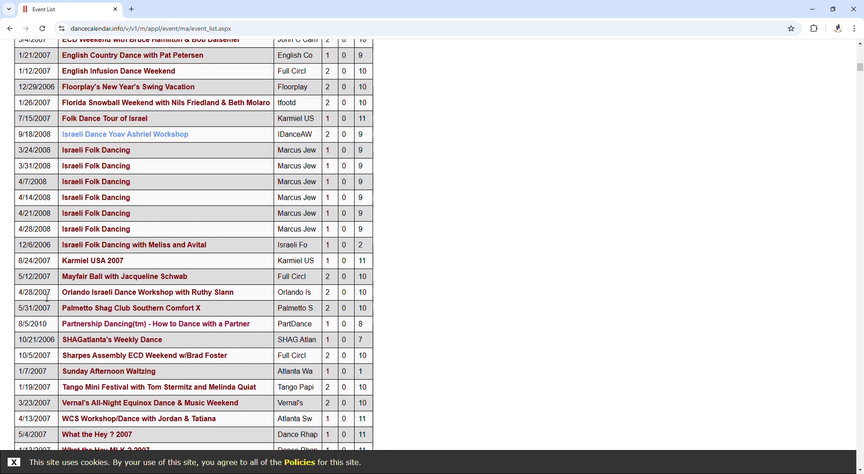
scroll(47, 297, "up", 1)
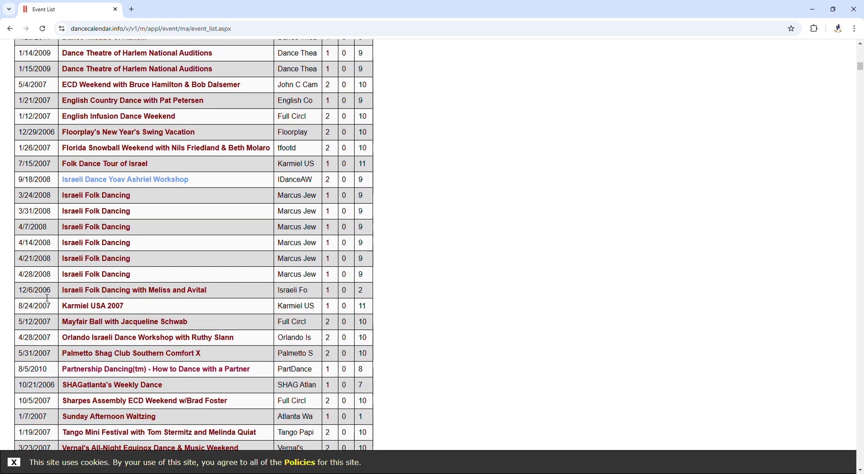
- Open the 1/21/2007 English Country Dance Atlanta event, idevnt 2647, from the results in its Event Update form
scroll(47, 298, "up", 1)
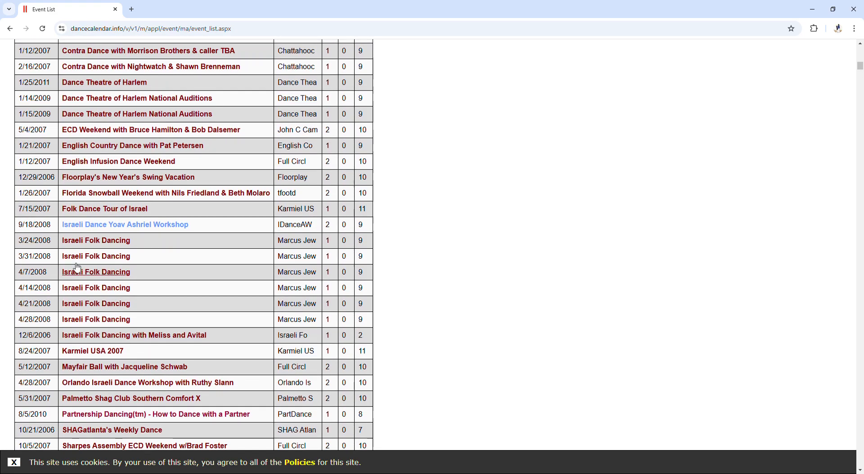
left_click(124, 147)
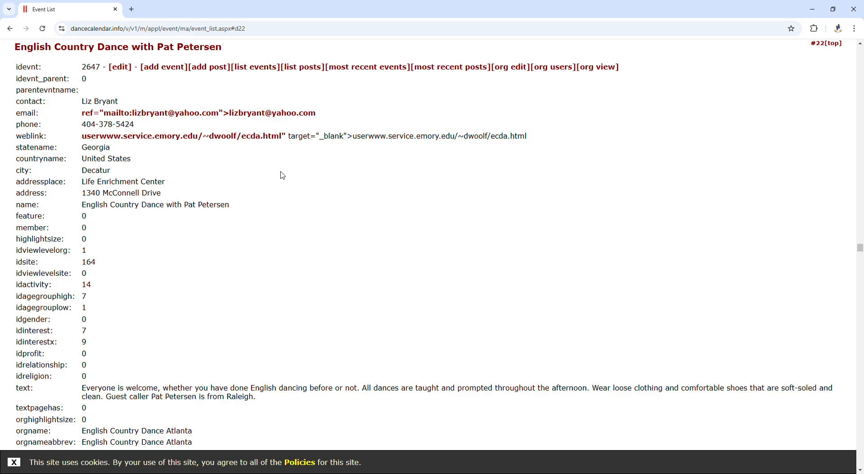
left_click(121, 68)
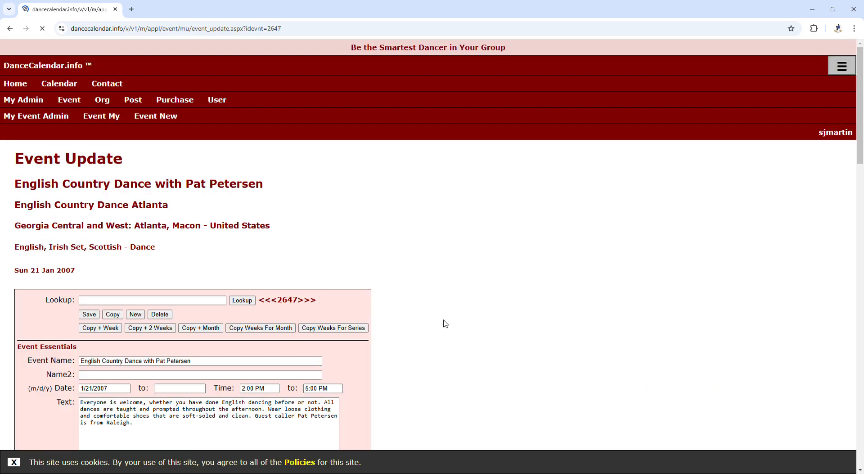
scroll(445, 323, "down", 5)
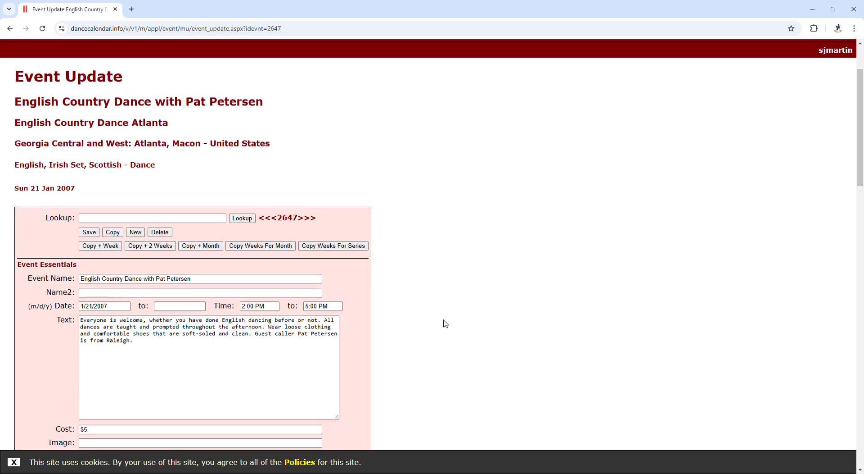
scroll(445, 323, "down", 1)
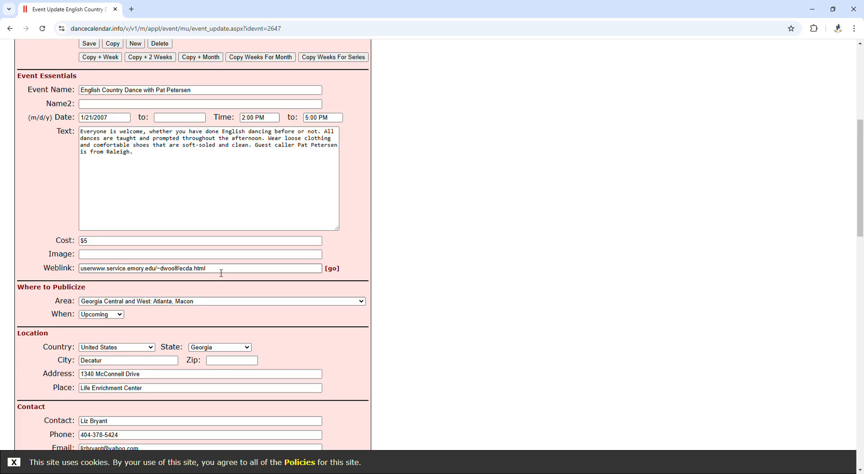
- Set the English Country Dance event's date to 1/21/2024 and save the record
left_click(117, 118)
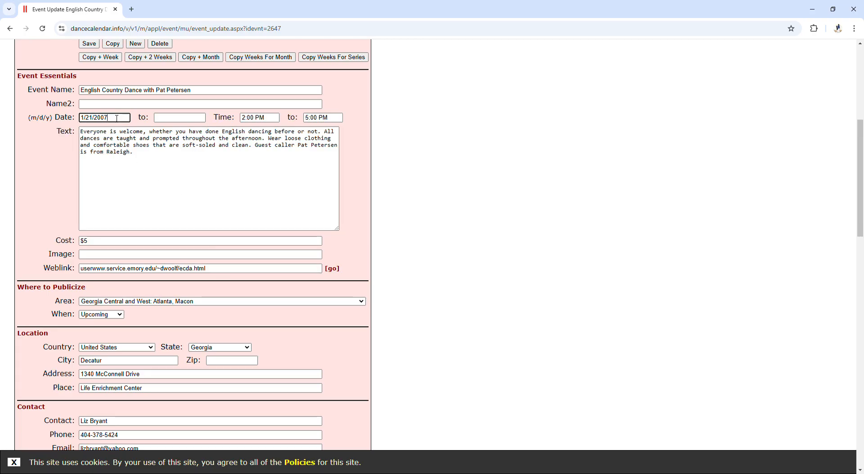
type("24")
left_click(95, 44)
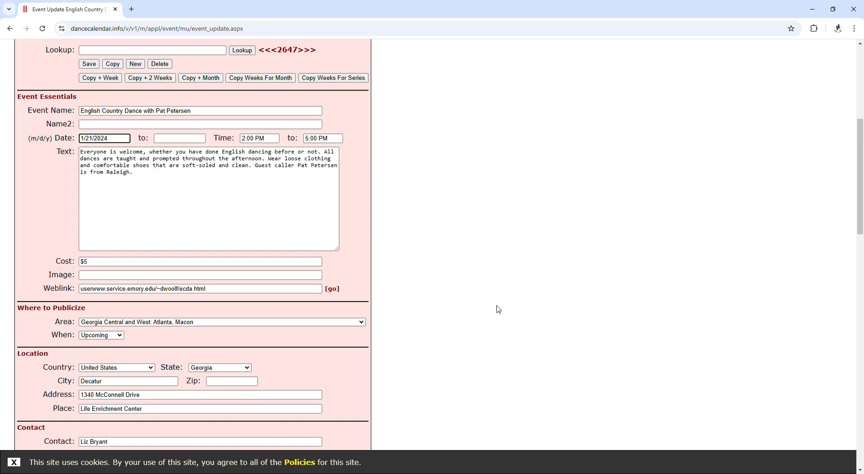
- Refresh the Dance Calendar's Areas list to check for the Atlanta and Macon area, and return to the event's update form
scroll(491, 304, "up", 6)
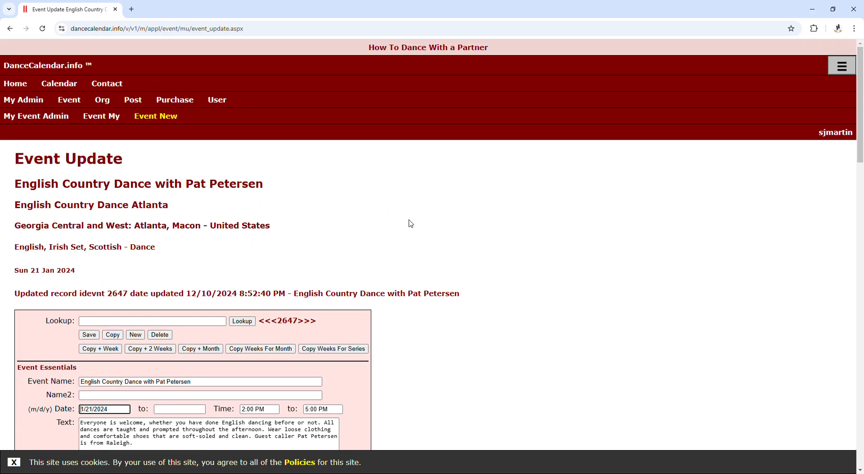
left_click(77, 85)
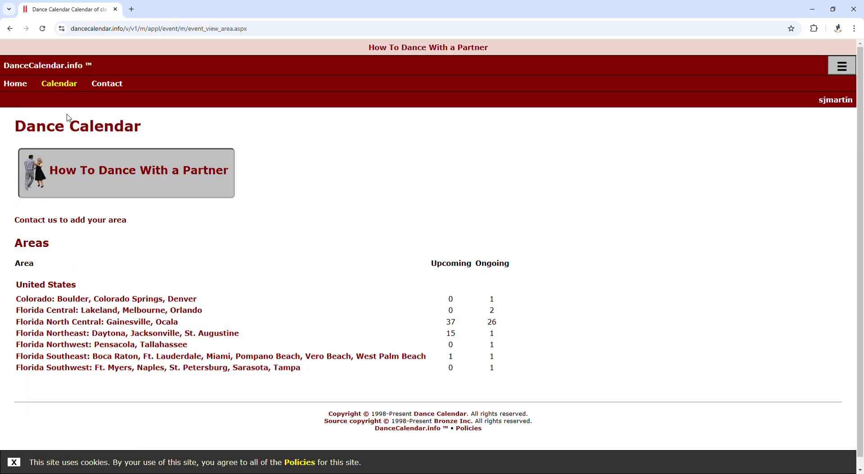
left_click(38, 245)
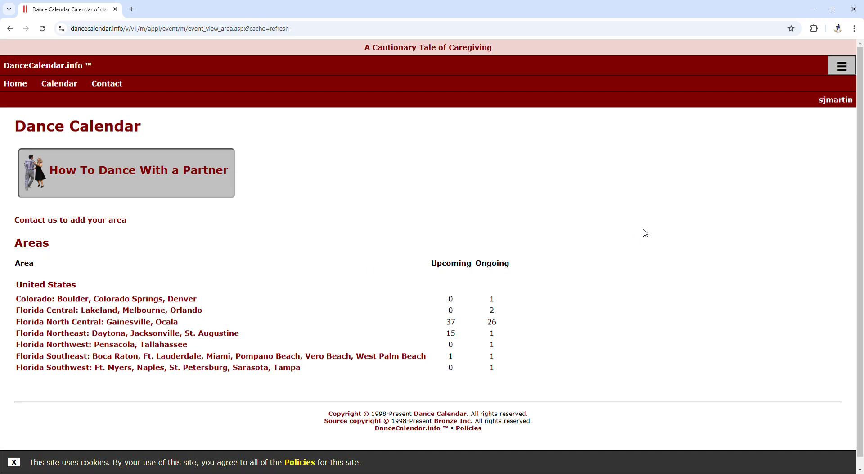
left_click(39, 247)
left_click(10, 29)
left_click(10, 29)
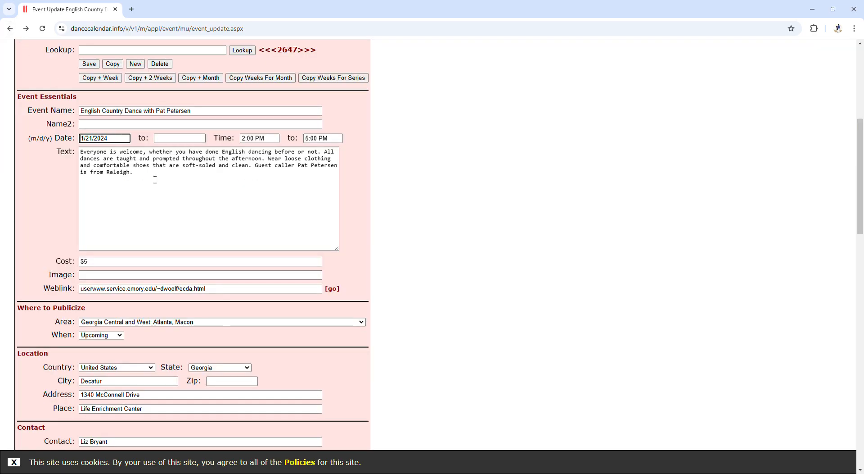
- Test the English Country Dance event's weblink, set its When option to Other, and save the record
left_click(120, 338)
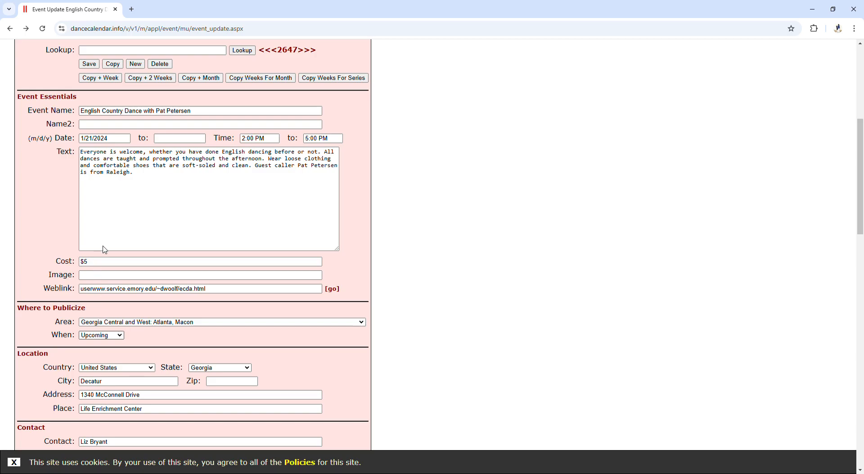
left_click(102, 324)
left_click(335, 289)
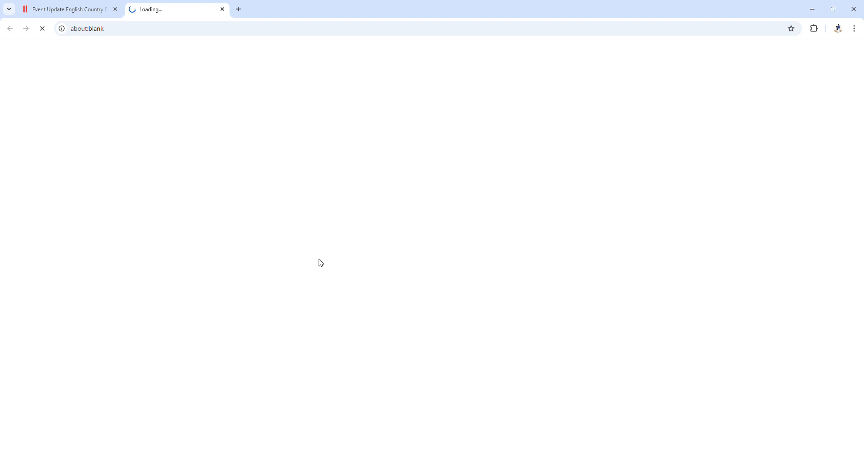
left_click(223, 10)
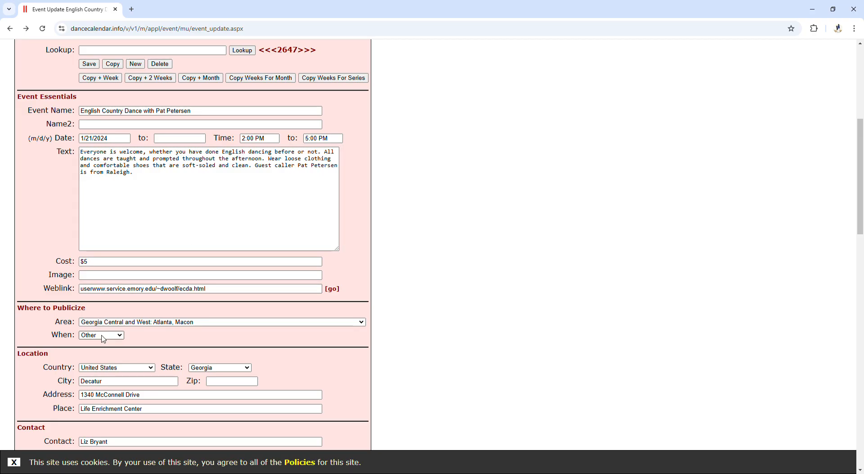
left_click(93, 66)
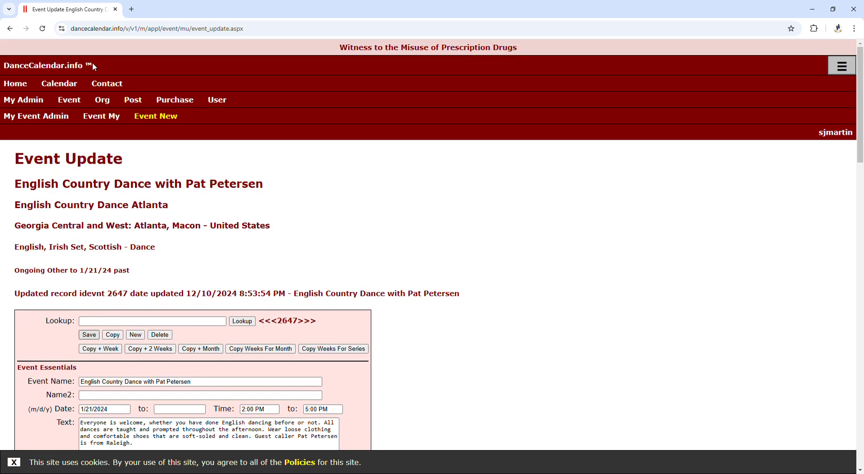
- Refresh the public calendar's Areas list and view the dance events for Georgia Central and West: Atlanta, Macon
left_click(58, 84)
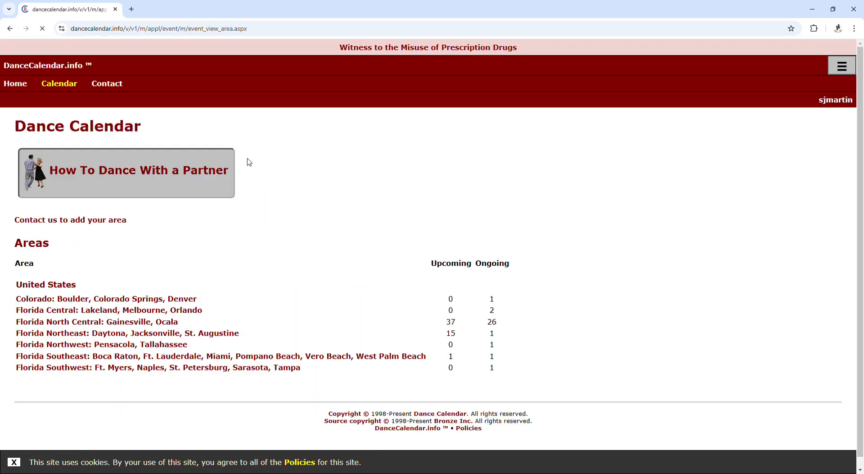
left_click(24, 245)
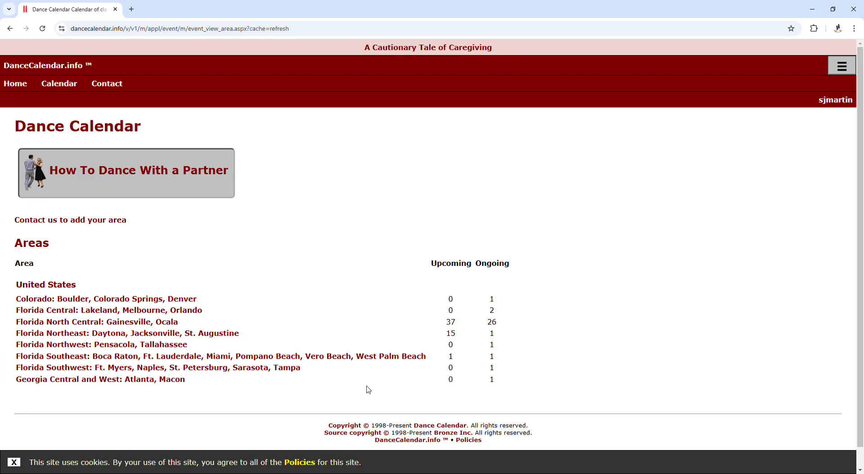
left_click(139, 384)
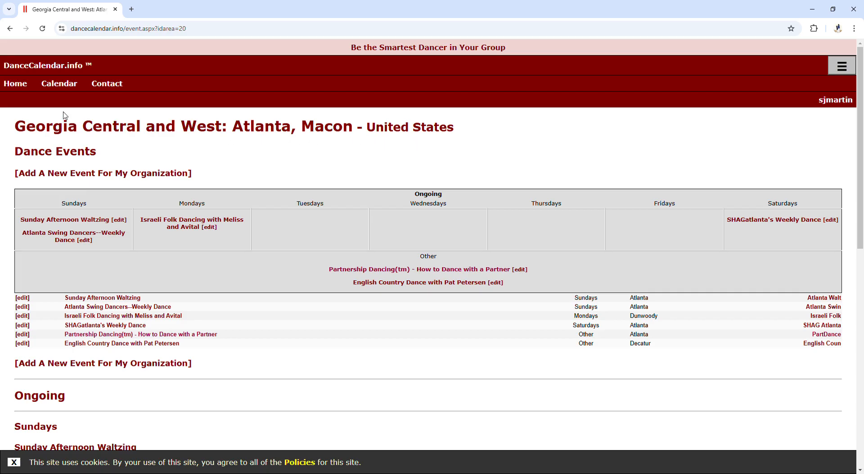
- Search the administration Event List with Area set to Georgia East: Augusta, Savannah and Interest set to Dance
left_click(62, 86)
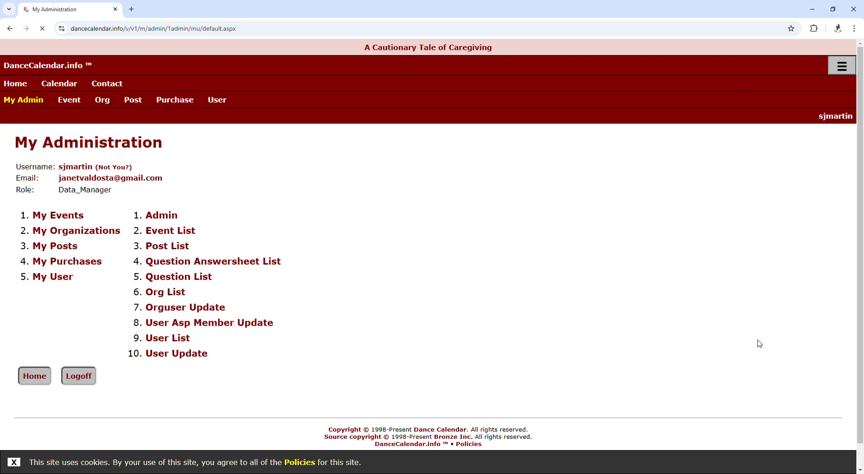
left_click(186, 233)
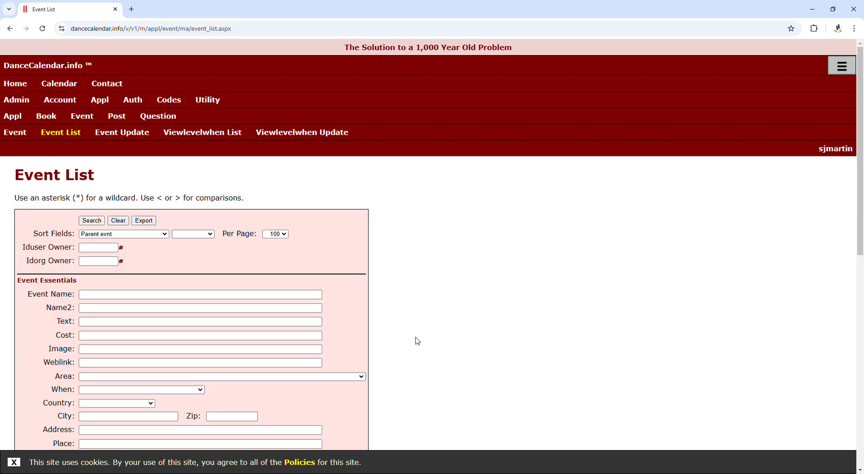
scroll(415, 340, "down", 3)
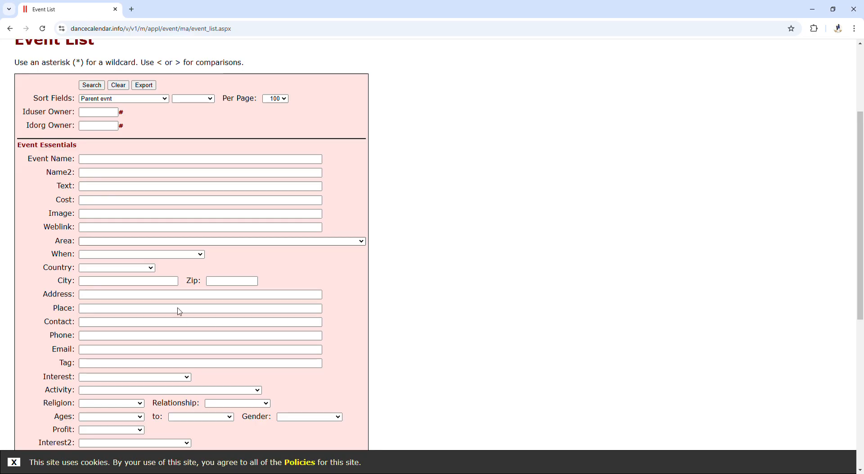
left_click(155, 402)
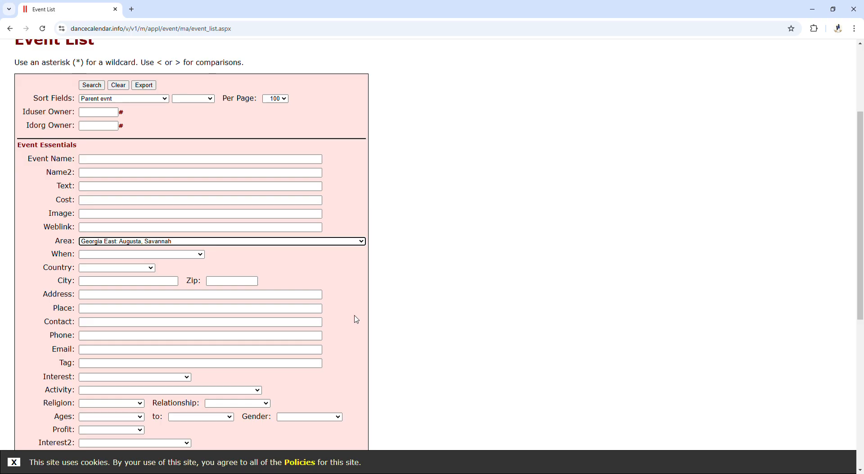
scroll(356, 319, "down", 1)
left_click(164, 331)
left_click(111, 198)
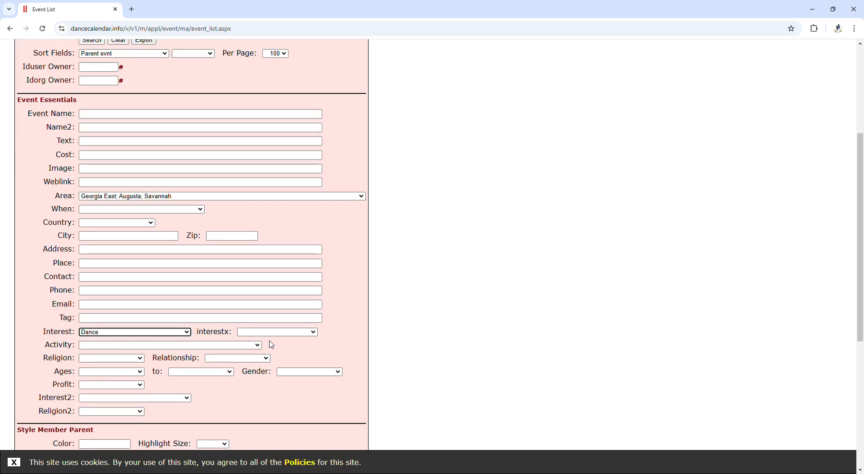
scroll(220, 212, "up", 4)
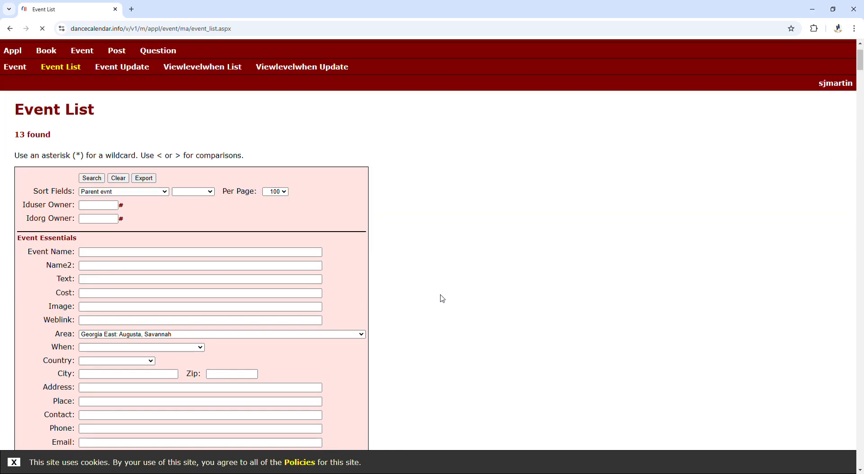
- Open the Savannah Shag Club Weekly Dance event from the search results in its Event Update form
scroll(443, 298, "down", 5)
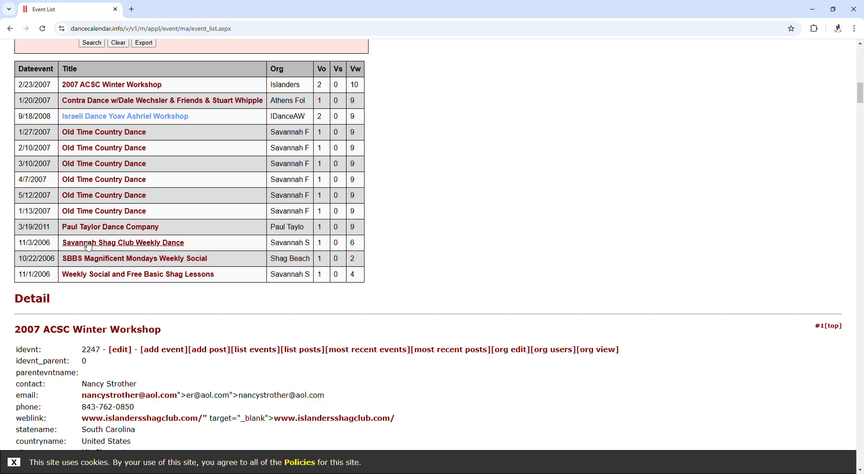
left_click(140, 245)
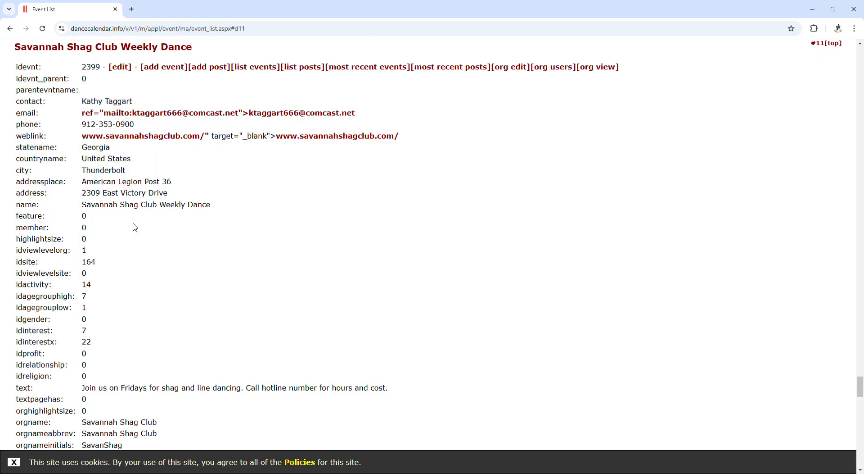
left_click(120, 67)
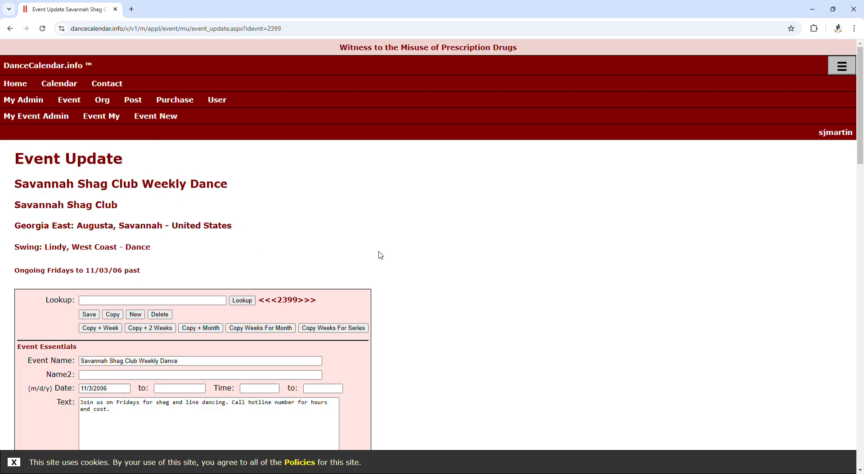
scroll(401, 251, "down", 4)
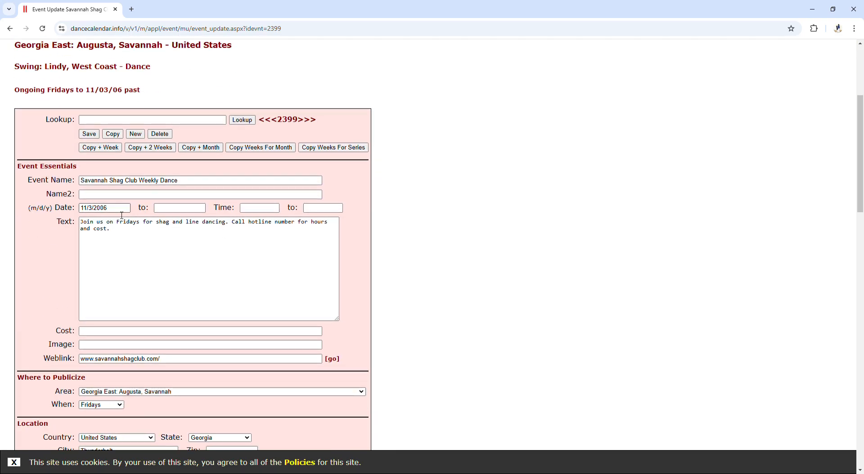
- Set the Savannah Shag Club Weekly Dance date to 11/3/2024, save the record, and test its weblink
left_click_drag(113, 210, 101, 209)
type("24")
left_click(92, 134)
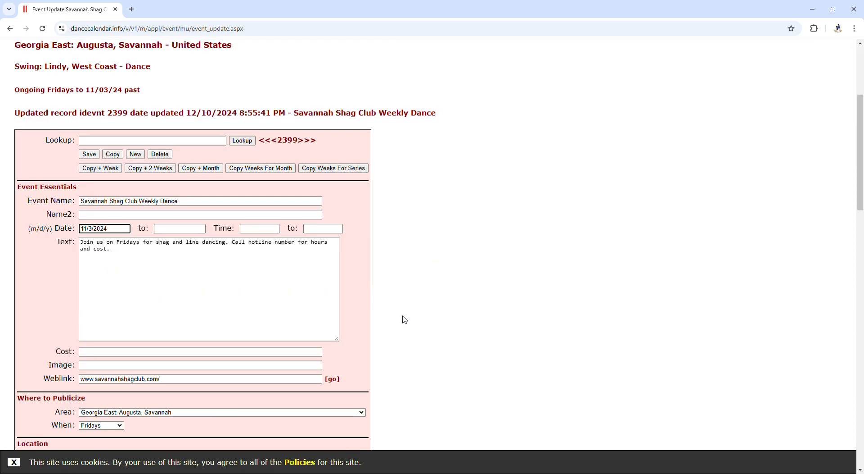
left_click(333, 380)
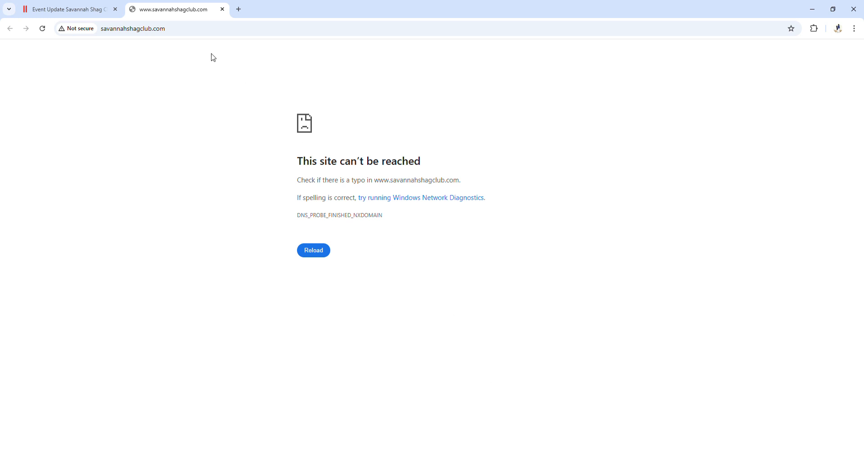
left_click(222, 9)
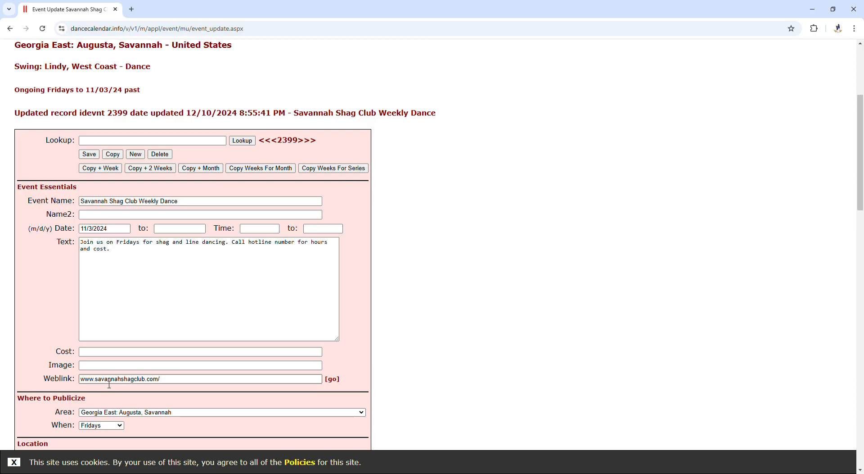
- Search the administration Event List with Area set to Georgia South: Moultrie, Thomasville, Tifton, Valdosta, Waycross and Interest set to Dance
scroll(178, 122, "up", 4)
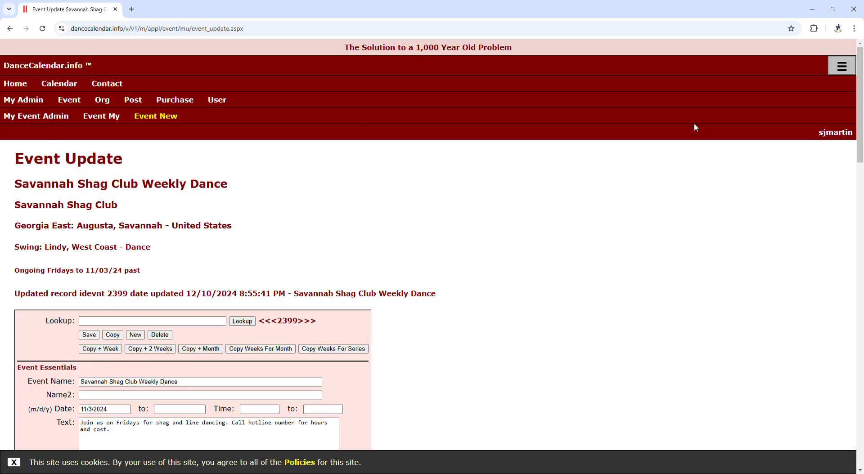
left_click(824, 135)
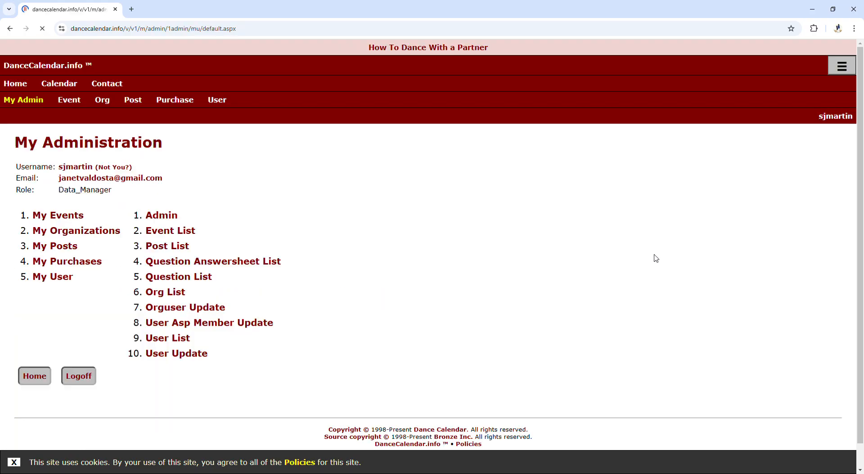
left_click(189, 236)
scroll(460, 308, "down", 3)
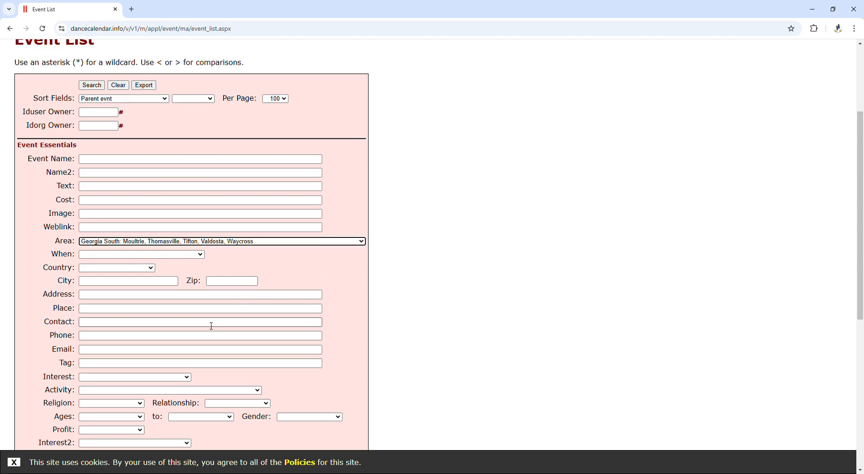
left_click(124, 374)
left_click(106, 242)
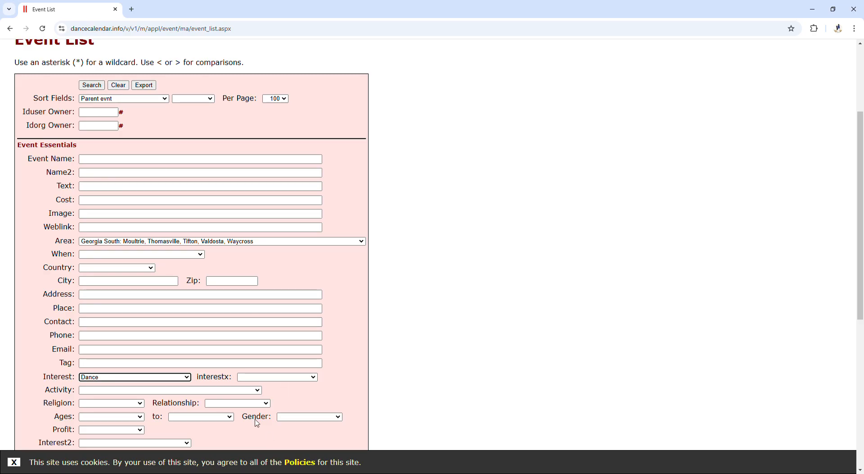
left_click(94, 87)
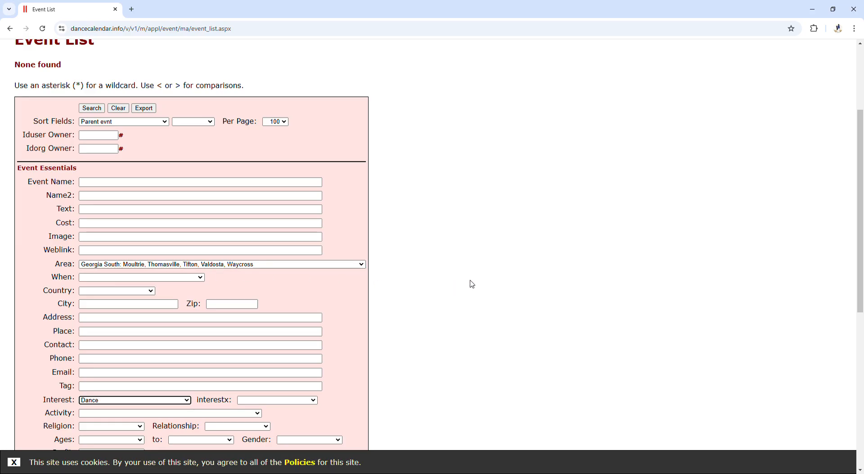
- Open a blank administration Event Update form and set its Idorg Owner to 10
scroll(472, 284, "up", 3)
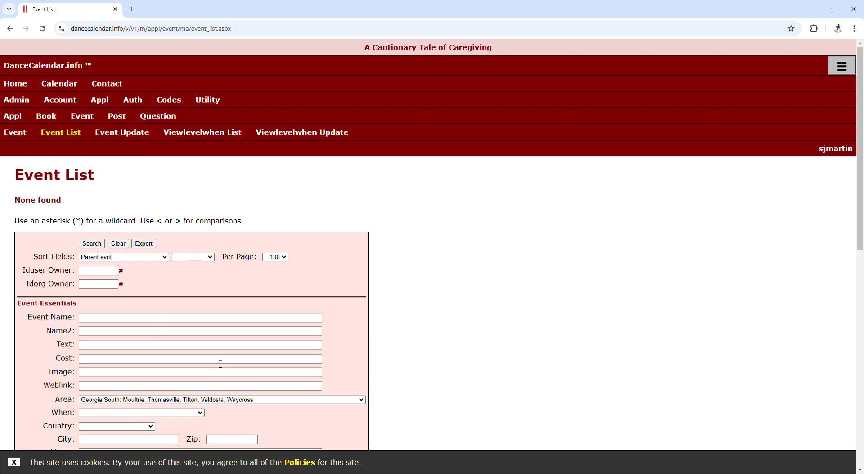
left_click(117, 138)
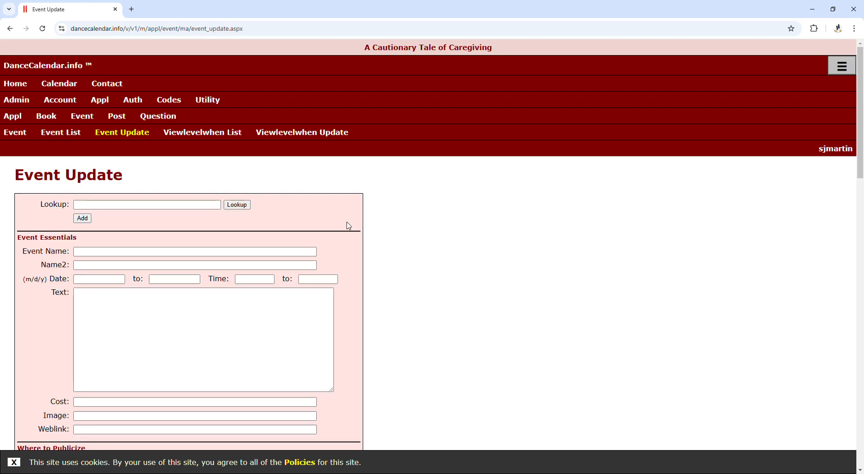
scroll(394, 297, "down", 10)
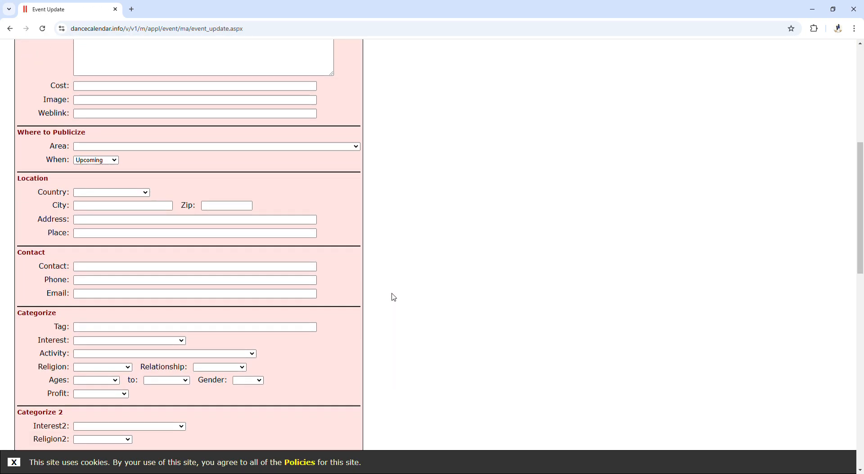
scroll(394, 298, "down", 3)
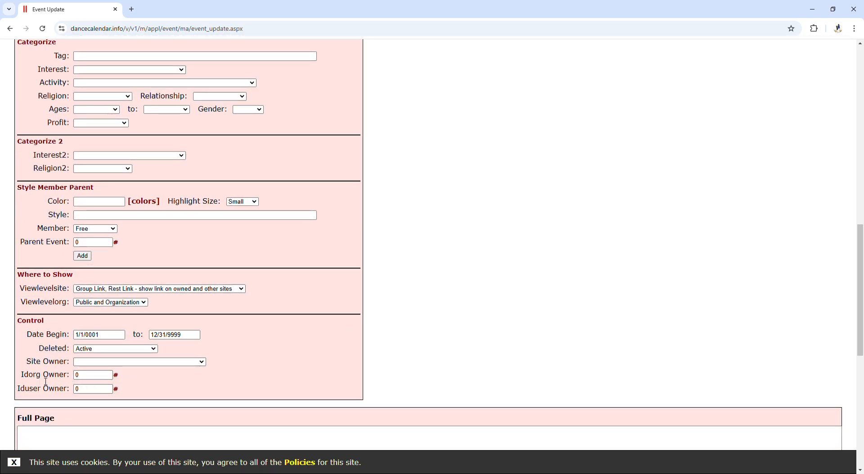
left_click(76, 375)
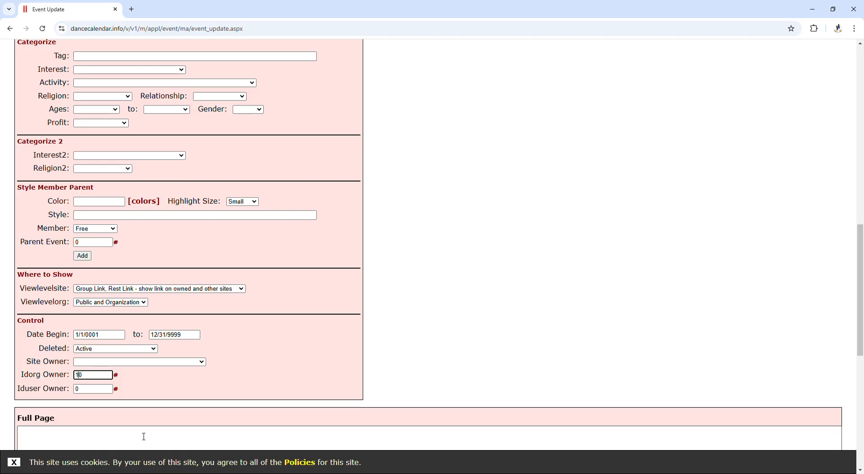
key("Return")
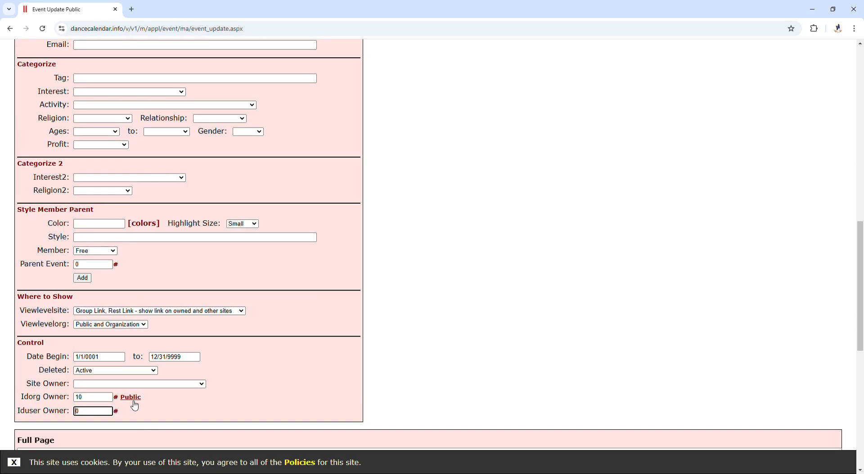
- Enter Ballroom Dance Party as the new event's name
scroll(360, 315, "up", 13)
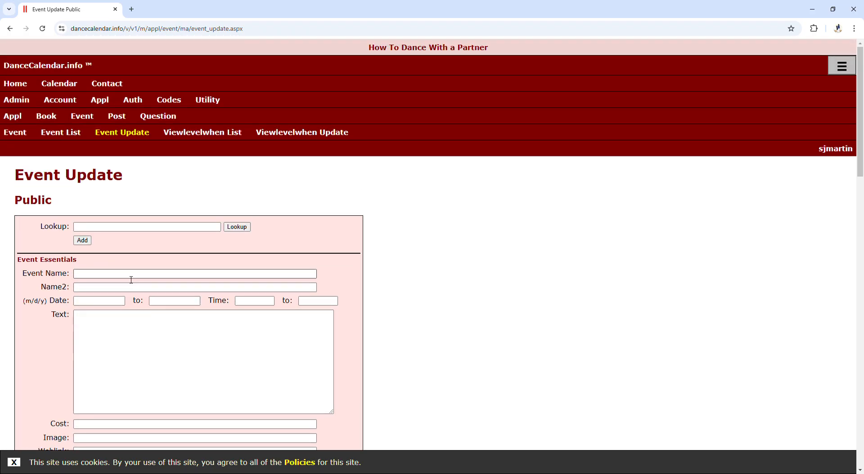
left_click(138, 337)
left_click(96, 305)
left_click(214, 370)
scroll(190, 430, "down", 4)
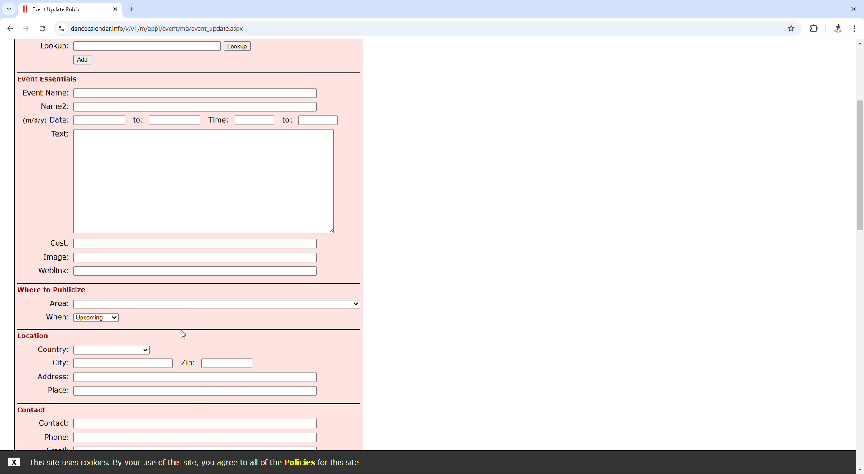
scroll(311, 288, "up", 2)
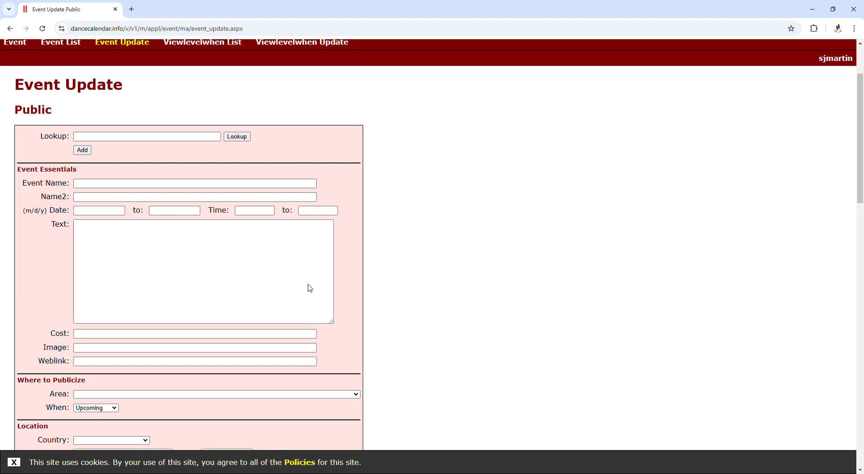
left_click(130, 189)
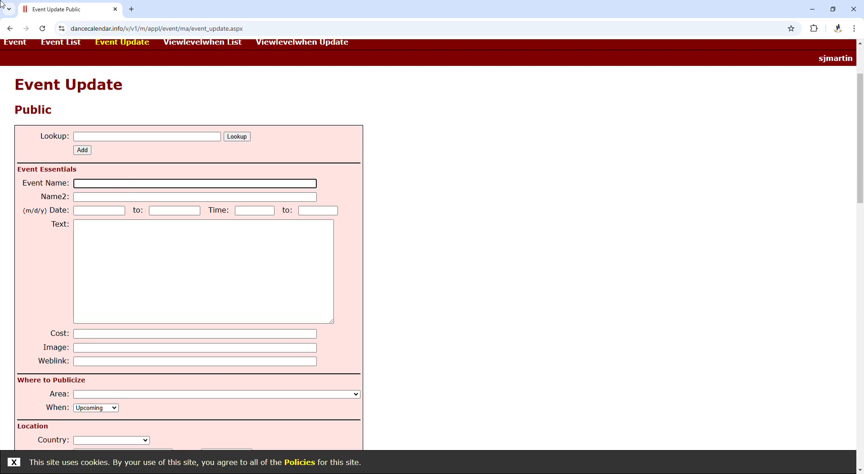
type("Ballroom Dance Party")
key("Tab")
key("Tab")
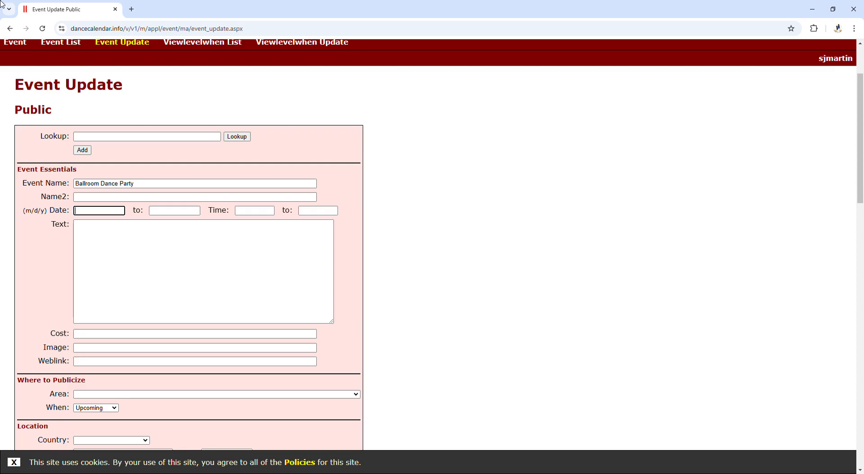
- Set the Ballroom Dance Party date to 12/15 and its time from 7pm to 10pm
type("12/15")
key("Tab")
key("Tab")
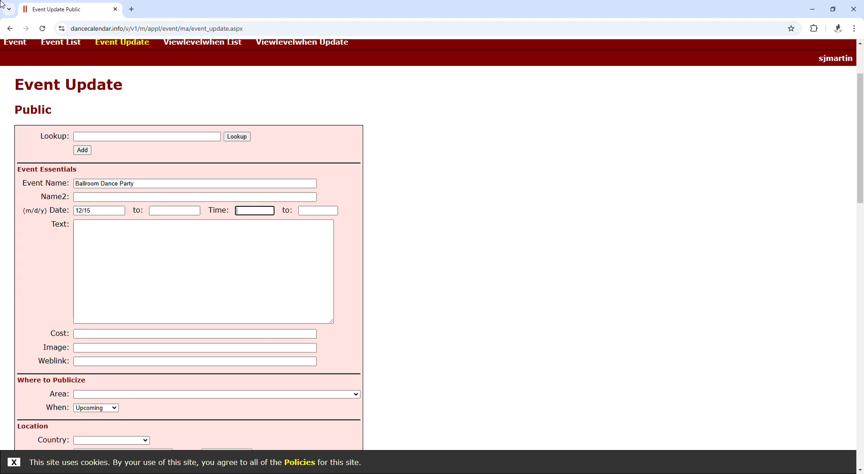
type("7pm")
key("Tab")
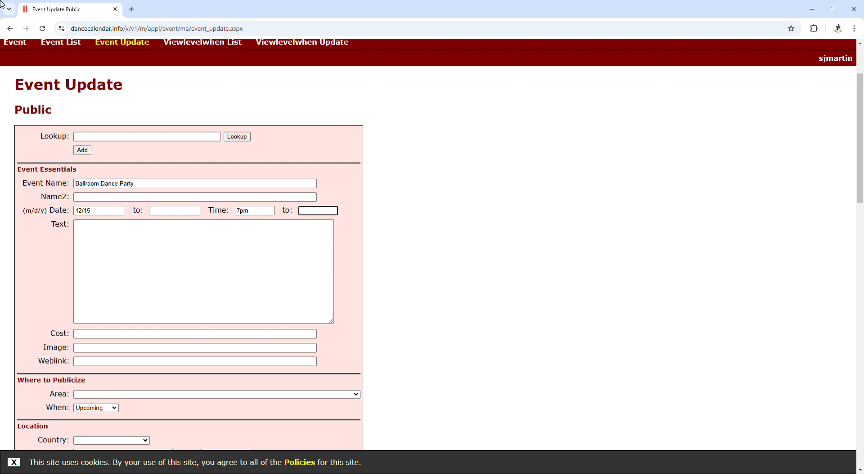
type("10pm")
key("Tab")
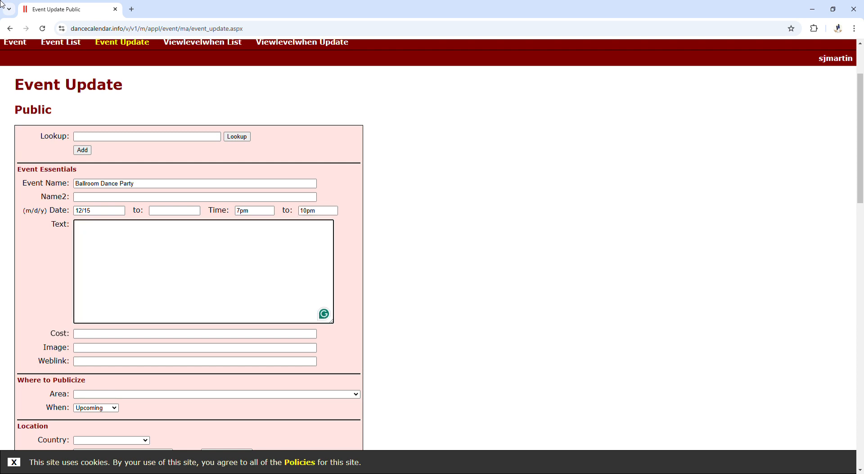
- Write the event text with the lines "7 pm Lesson" and "8 pm Dancing" above "Come join us for a fun evening of dancing."
type("Come join us for a fun evening of dancing.")
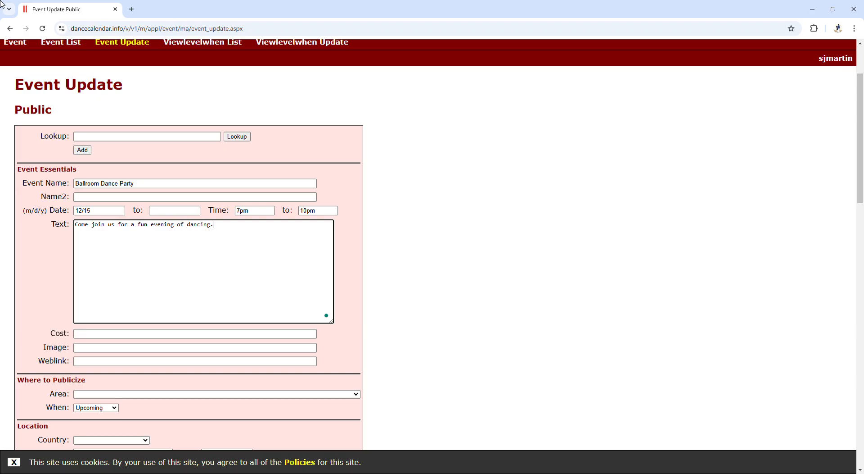
key("Return")
key("Return")
key("Up")
key("Up")
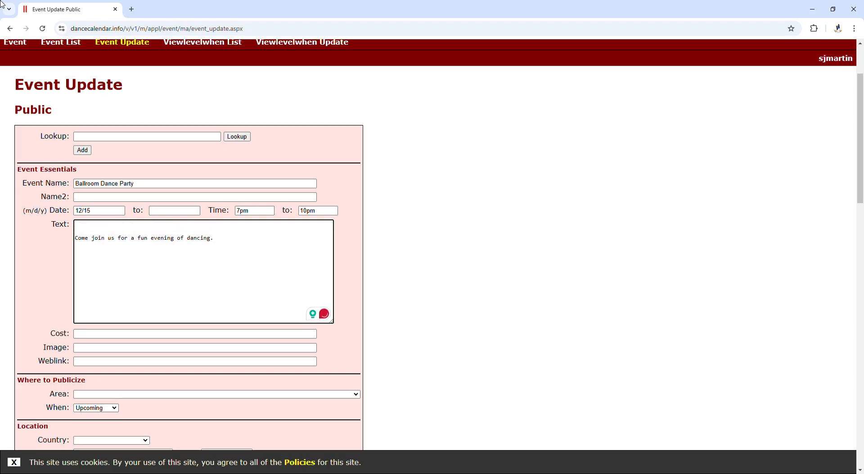
type("7 pm Lesson")
key("Return")
type("8 pm Dancing")
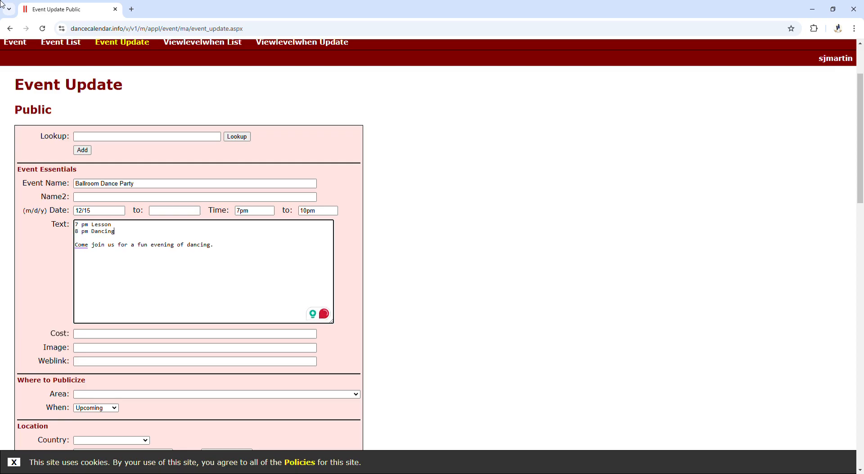
key("Return")
key("Return")
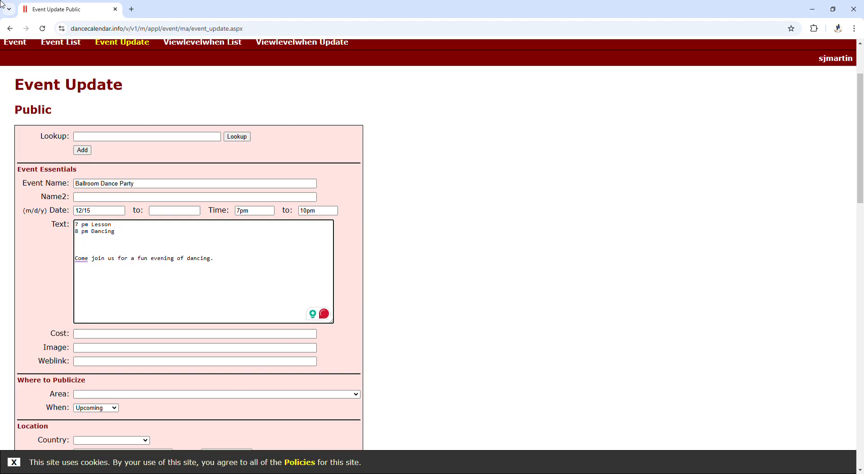
type("$10")
key("BackSpace")
key("BackSpace")
key("BackSpace")
key("BackSpace")
key("BackSpace")
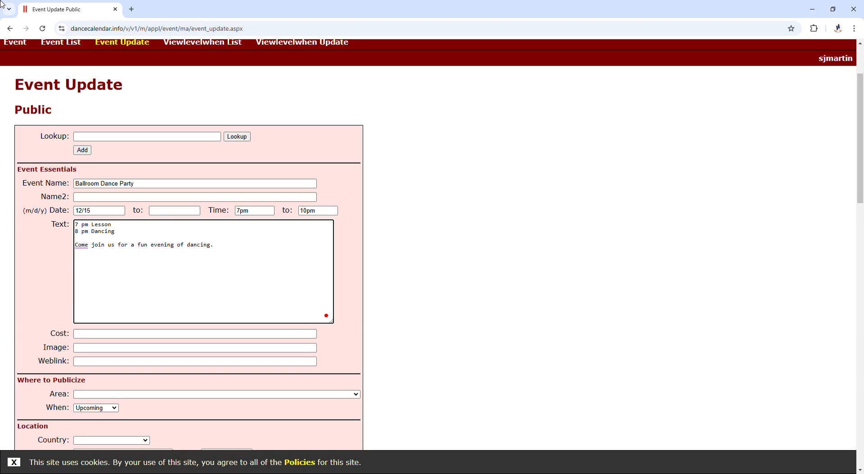
- Set the Ballroom Dance Party cost to $10
key("Tab")
type("$10")
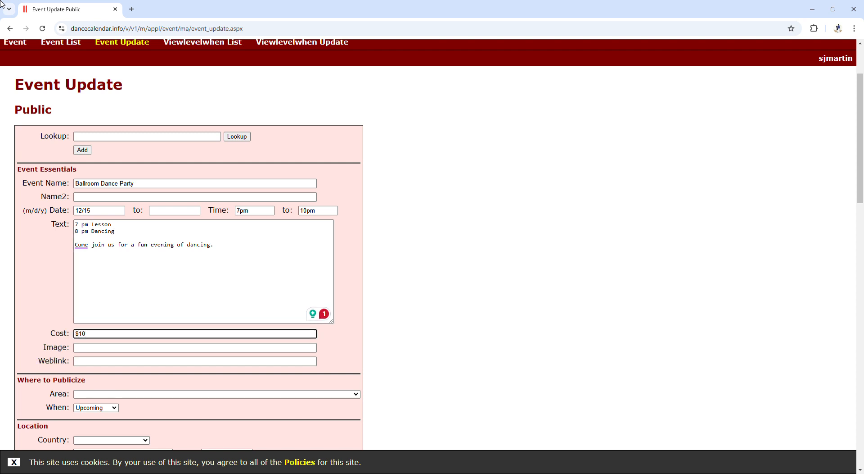
key("Tab")
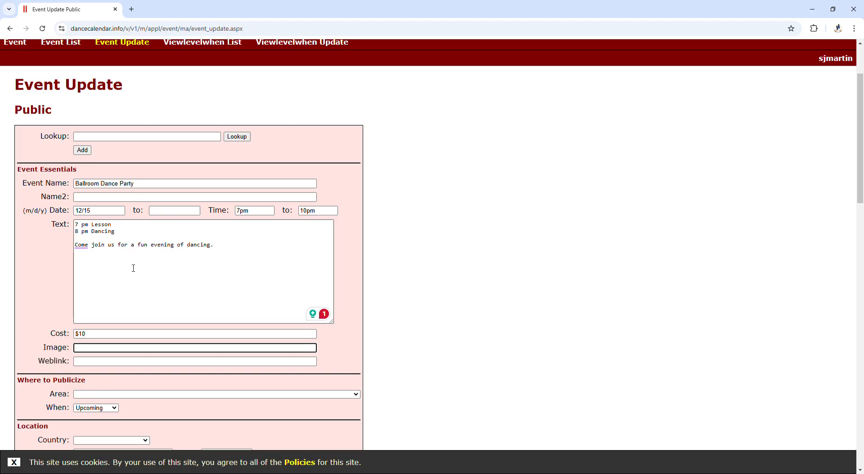
scroll(157, 408, "down", 4)
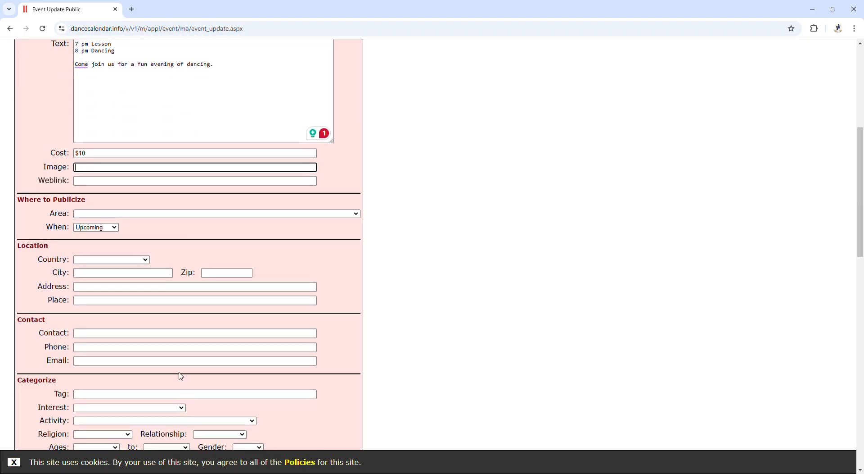
scroll(147, 241, "up", 2)
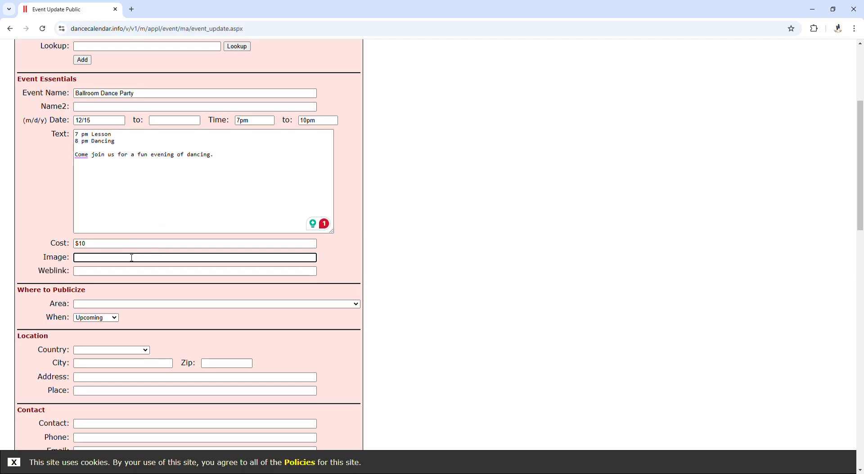
left_click(108, 272)
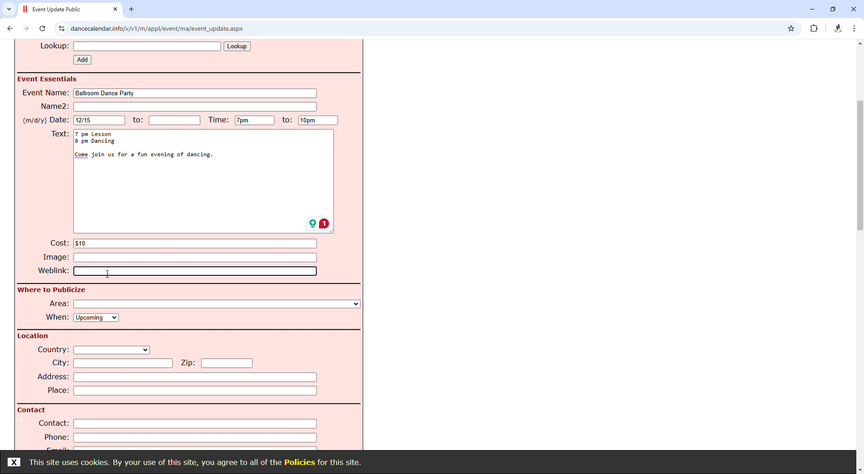
type("www")
type(".ballroomdancec")
type(".com")
key("BackSpace")
key("BackSpace")
key("BackSpace")
key("BackSpace")
key("BackSpace")
key("BackSpace")
key("BackSpace")
key("BackSpace")
key("BackSpace")
key("BackSpace")
key("BackSpace")
key("BackSpace")
key("BackSpace")
key("BackSpace")
key("BackSpace")
key("BackSpace")
key("BackSpace")
type("partnerdancing.com")
key("Tab")
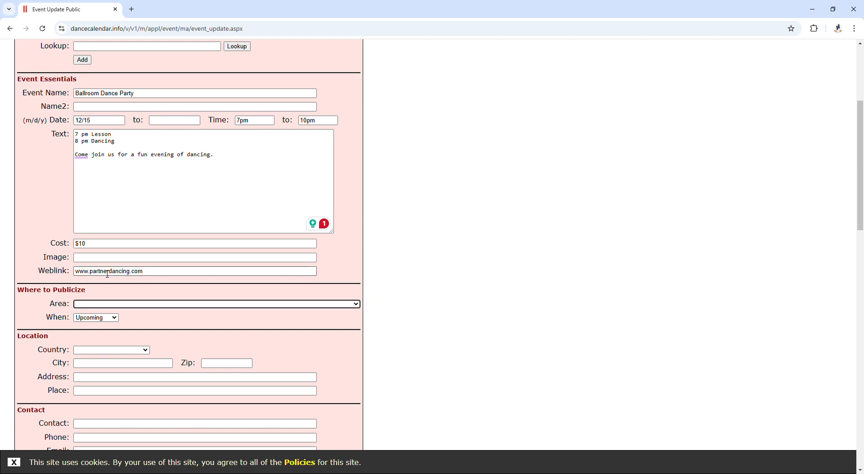
- Set the event's Area to Georgia East: Augusta, Savannah and its Country to United States
key("g")
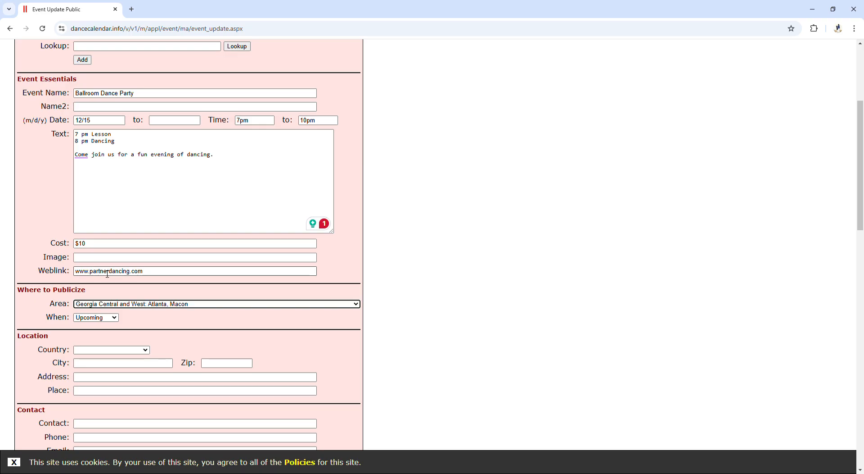
key("Down")
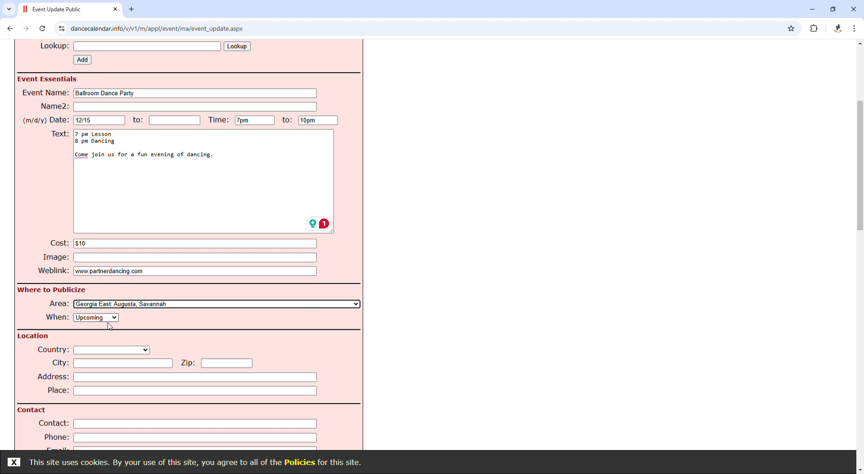
left_click(103, 349)
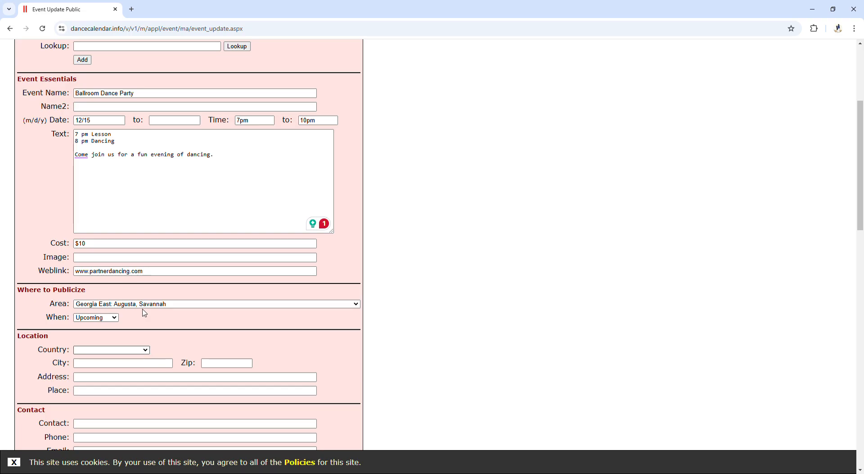
left_click(111, 272)
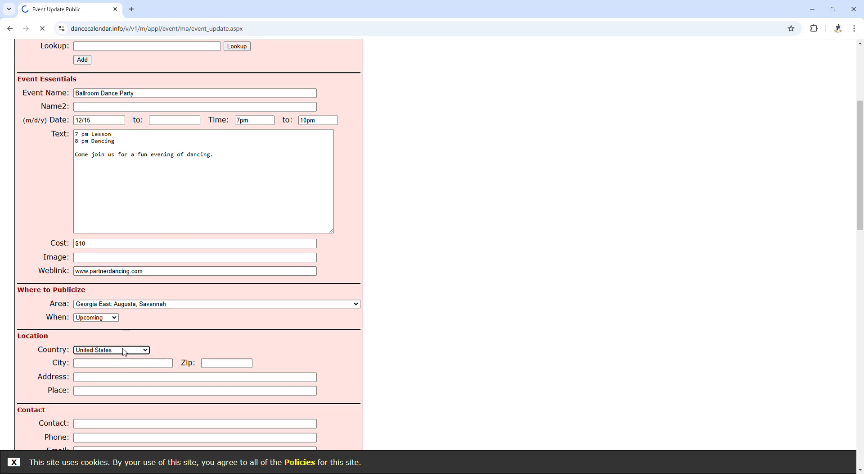
scroll(216, 358, "down", 1)
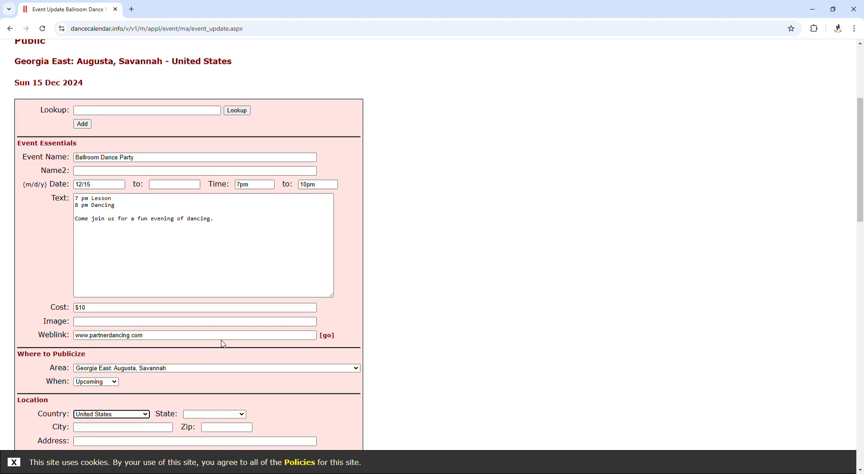
- Set the event's State to Georgia and its City to Valdosta
left_click(211, 421)
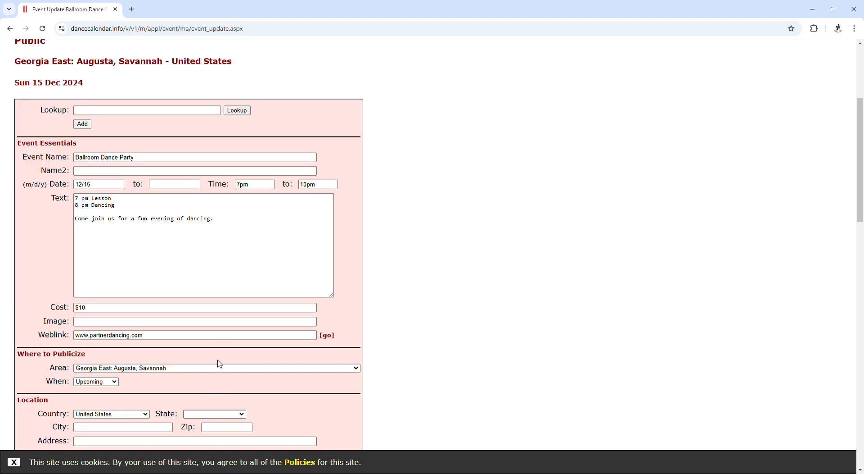
scroll(266, 378, "down", 3)
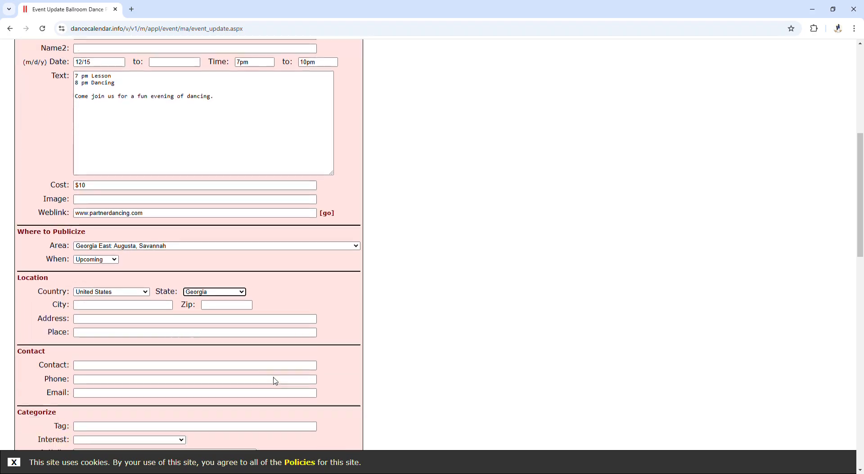
left_click(159, 295)
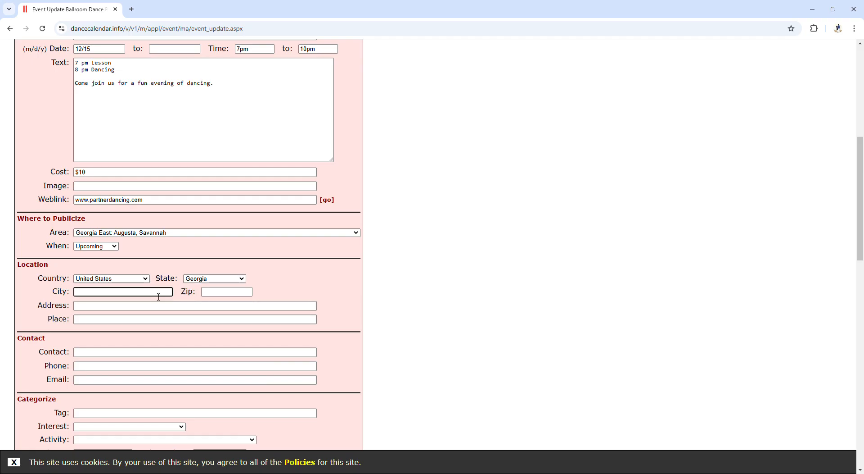
type("Valdosta")
key("Tab")
key("Tab")
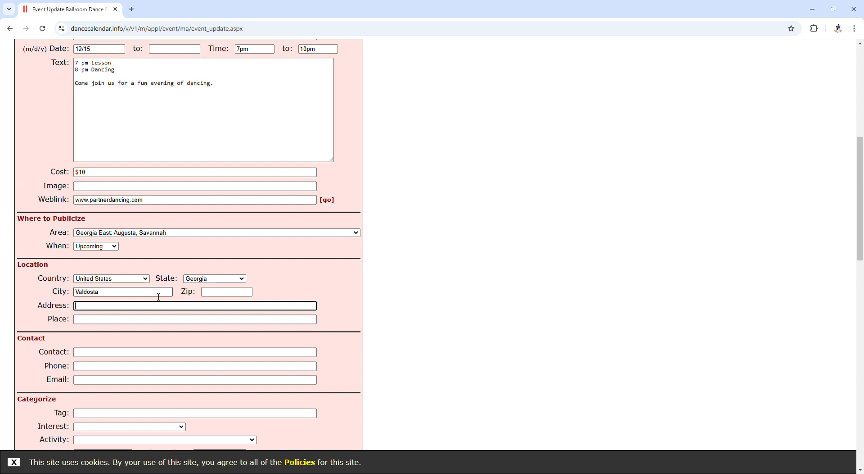
- Enter the venue's street address and set the event's Place to Janet's Ballroom
type("200 S Main Street")
key("Tab")
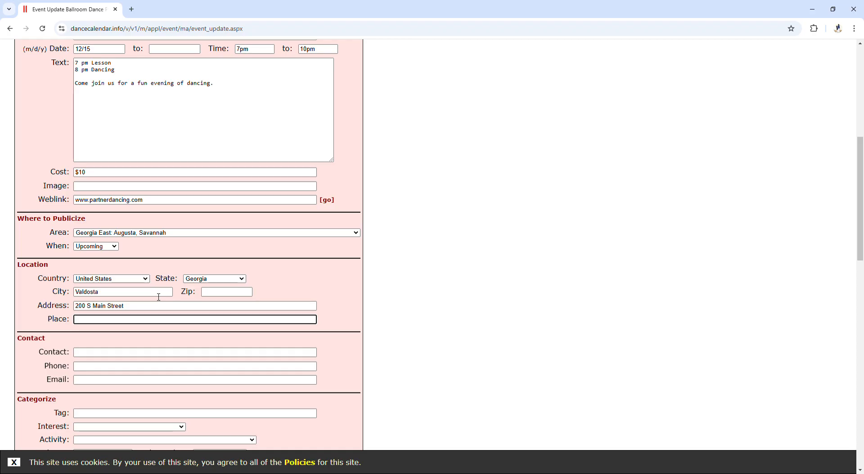
type("Janet's Ballroom")
key("Tab")
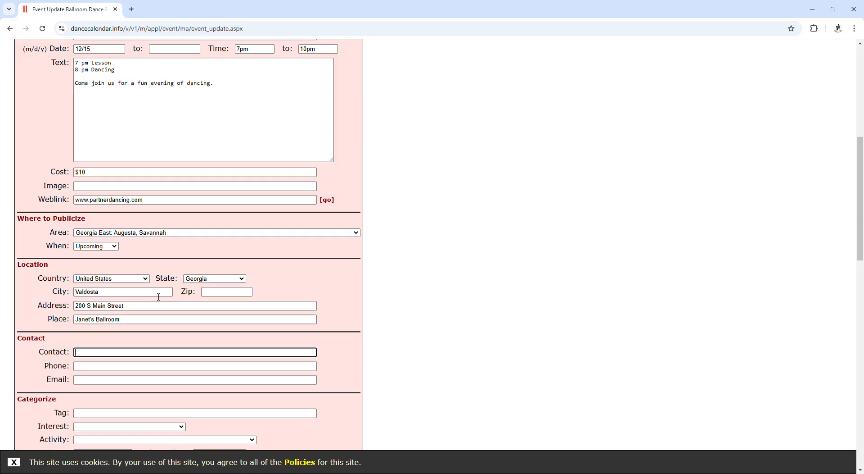
- Enter the contact person's first name for the event and leave the phone blank
type("Janet")
key("Tab")
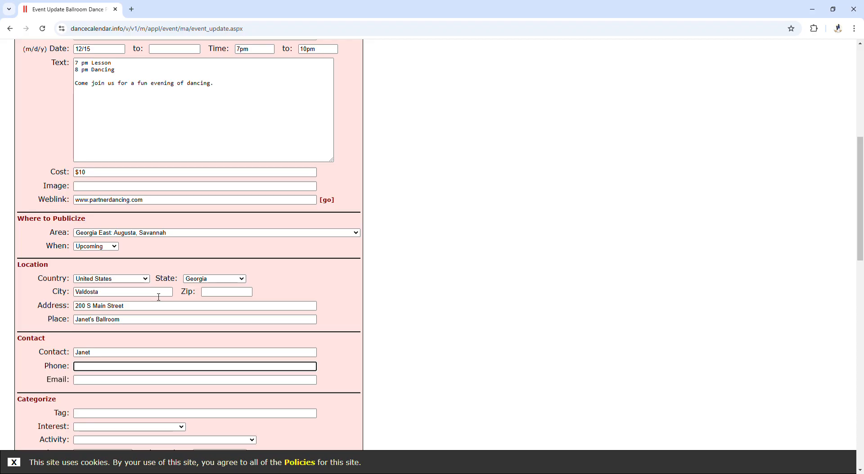
key("Tab")
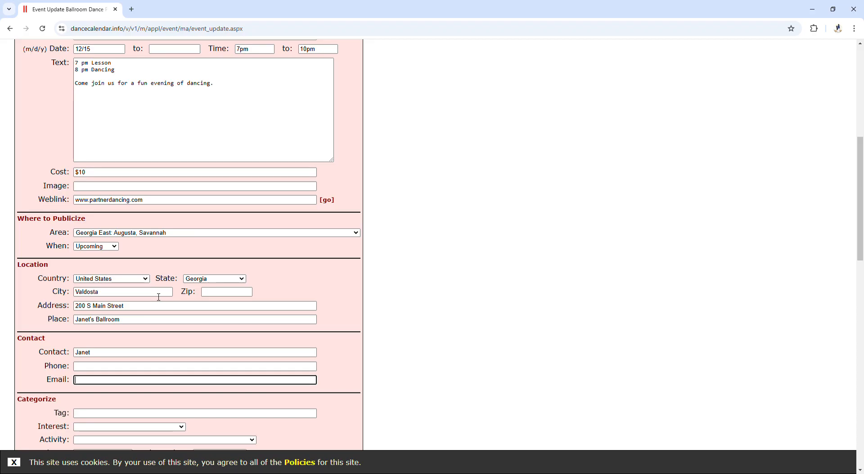
- Categorize the event with Interest Dance, interestx Ballroom and Activity "Participate: game, dance, sport", leaving Ages blank
scroll(228, 276, "up", 1)
scroll(348, 280, "down", 5)
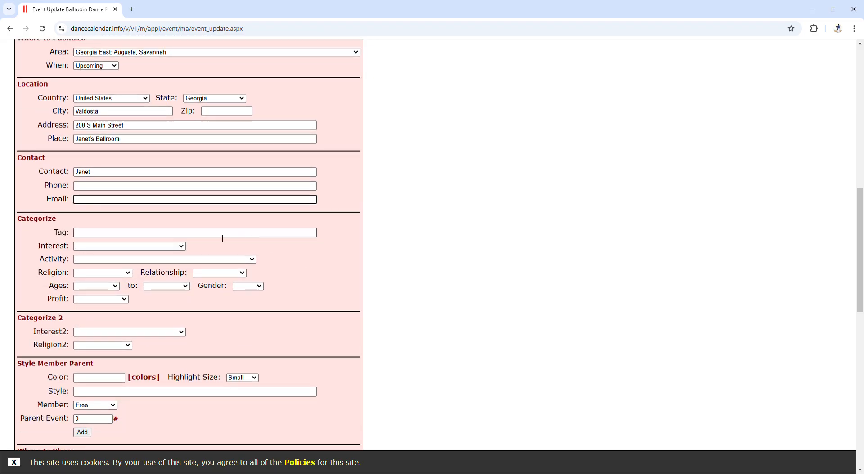
left_click(130, 253)
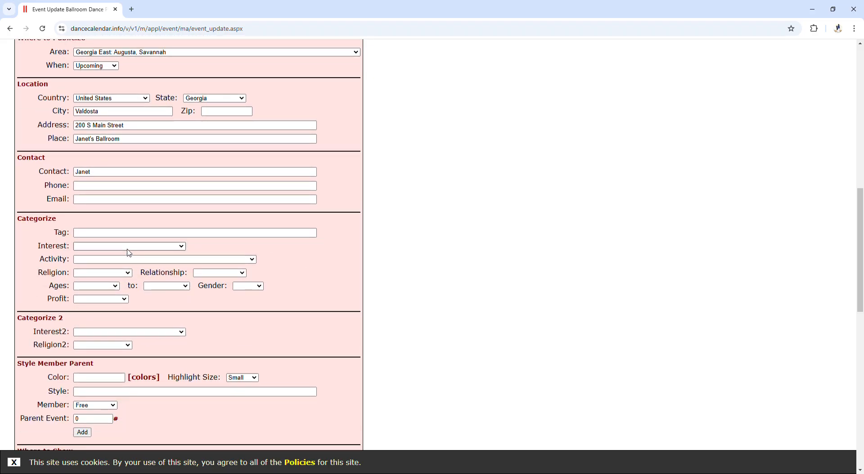
left_click(119, 332)
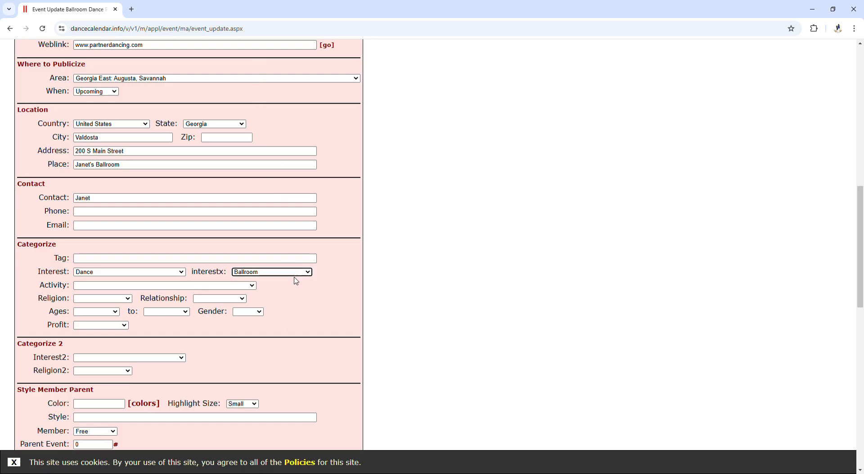
left_click(211, 286)
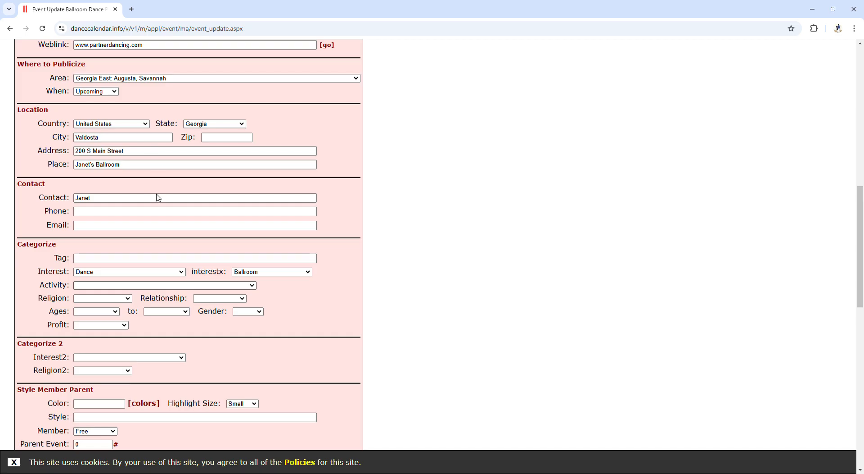
left_click(155, 144)
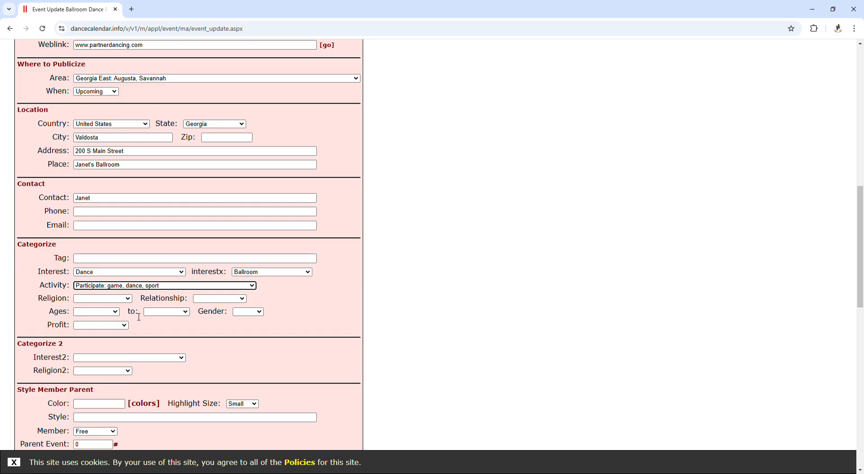
left_click(114, 312)
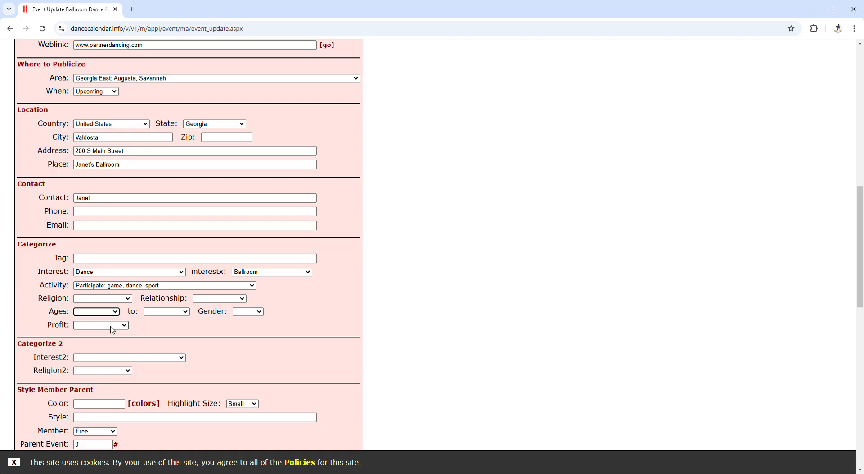
- Open the color code chart from the event form and copy the code 6666FF
scroll(269, 332, "down", 3)
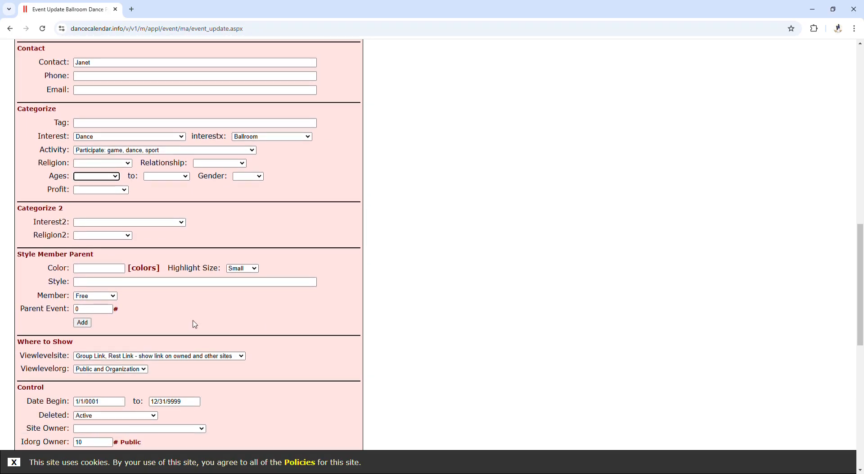
left_click(147, 272)
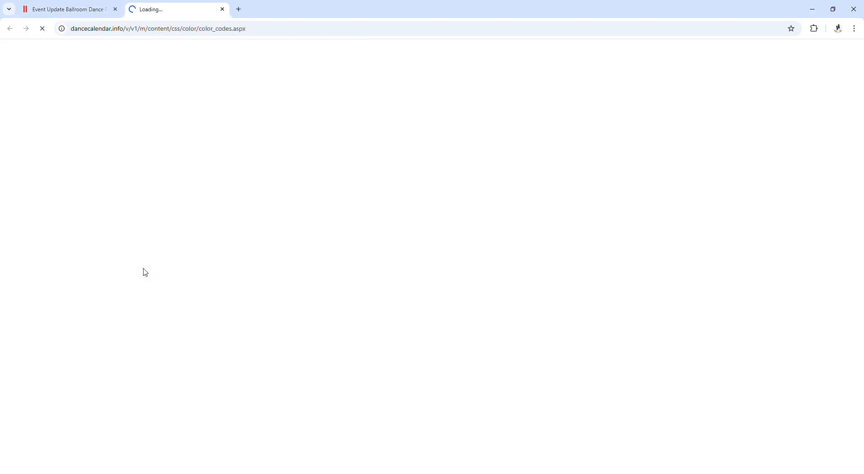
scroll(319, 278, "down", 7)
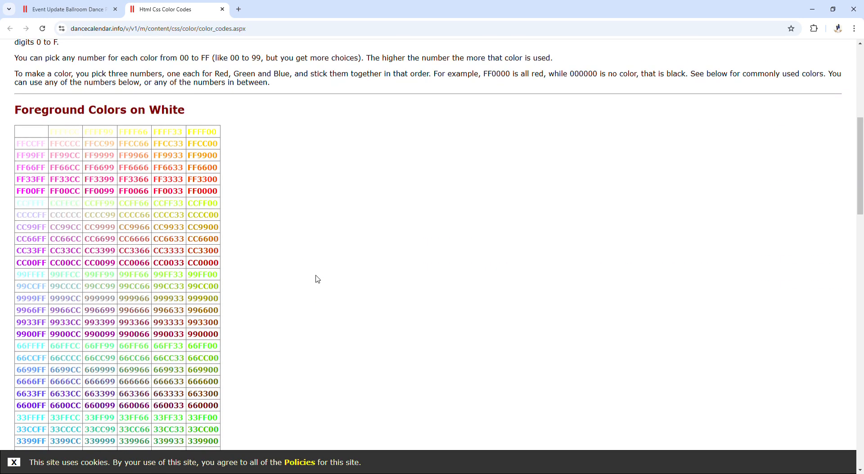
scroll(318, 279, "down", 2)
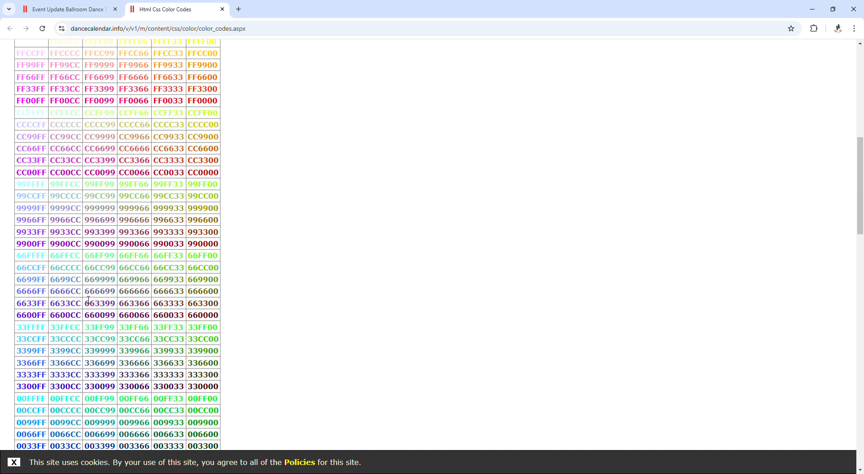
left_click_drag(49, 296, 29, 296)
double_click(23, 297)
key("ctrl+c")
- Close the color chart and set the event's Color to #6666FF
left_click(222, 9)
left_click(100, 274)
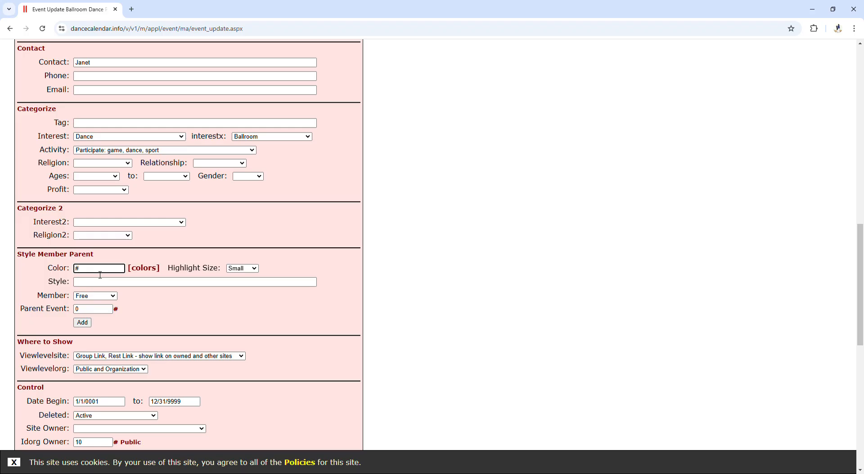
type("#")
key("ctrl+v")
- Add the completed Ballroom Dance Party event to the calendar
scroll(150, 409, "down", 3)
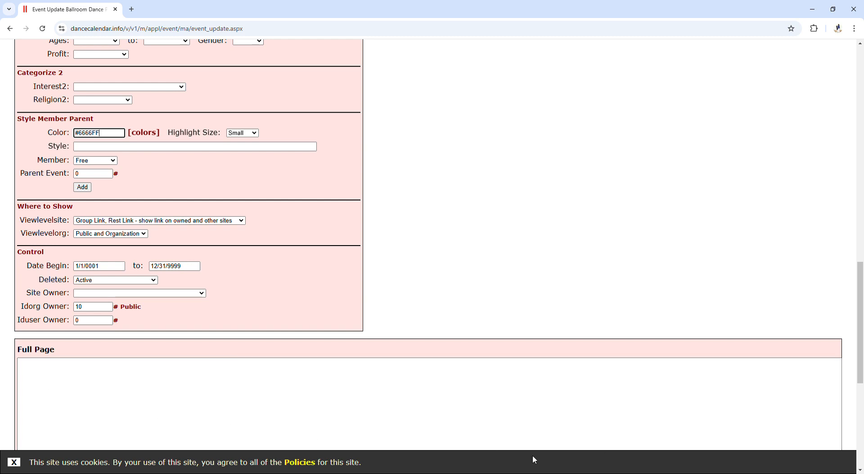
scroll(210, 397, "up", 3)
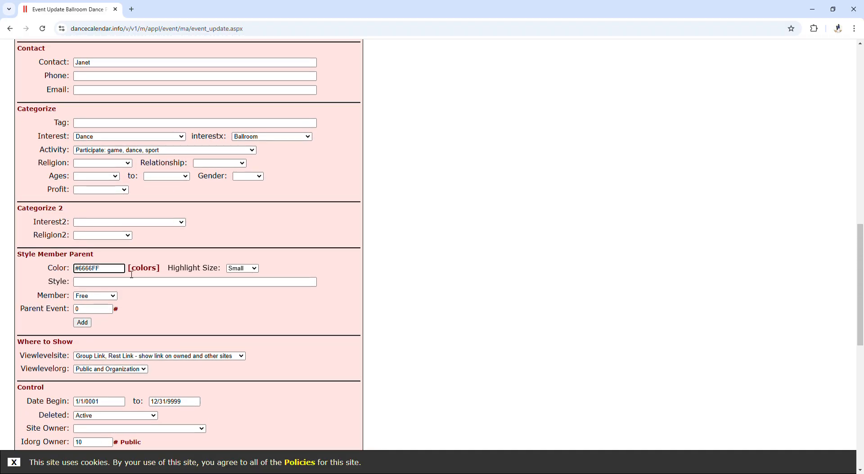
left_click(82, 322)
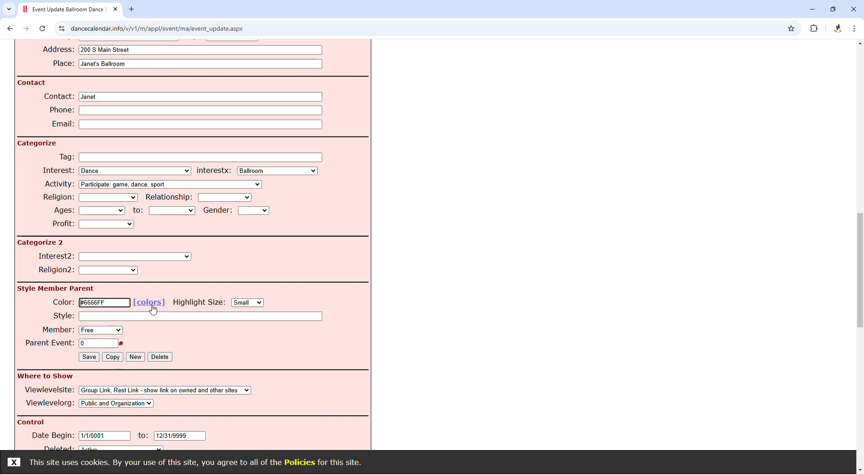
- Check the new event's listing on the Georgia East: Augusta, Savannah page in a separate tab, then close that tab
scroll(153, 310, "up", 13)
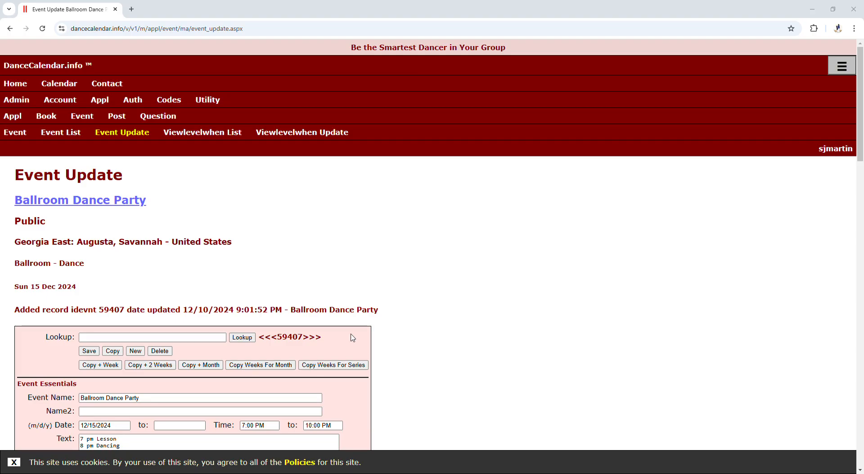
left_click(852, 8)
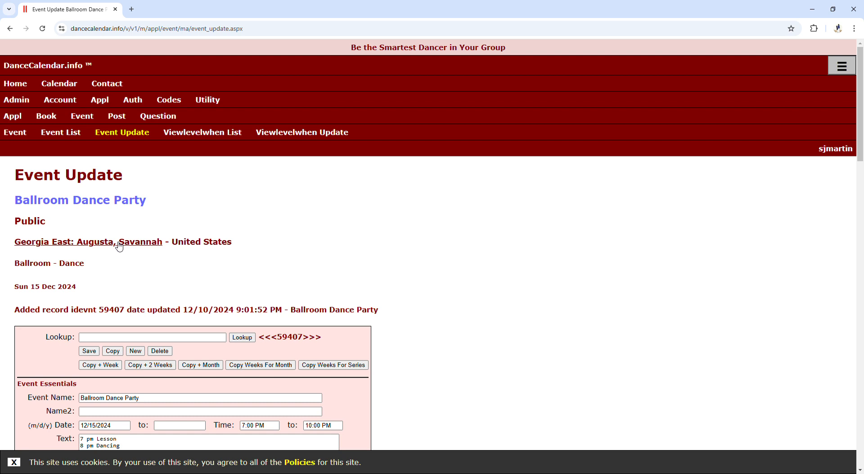
left_click(139, 254)
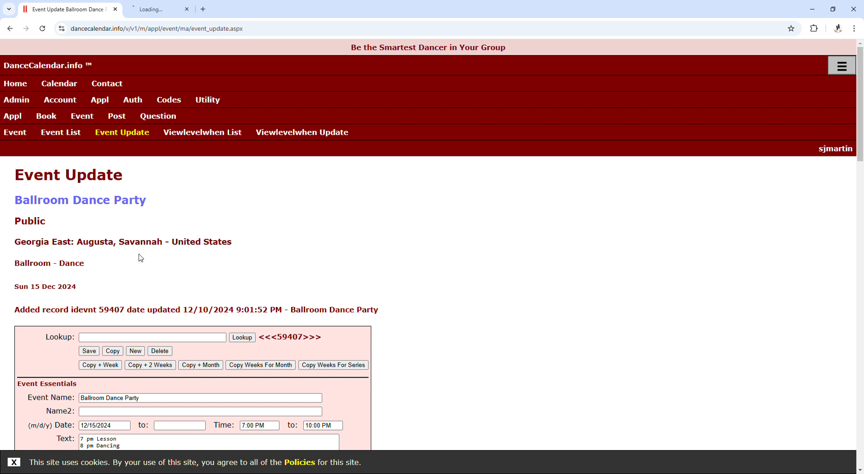
left_click(166, 10)
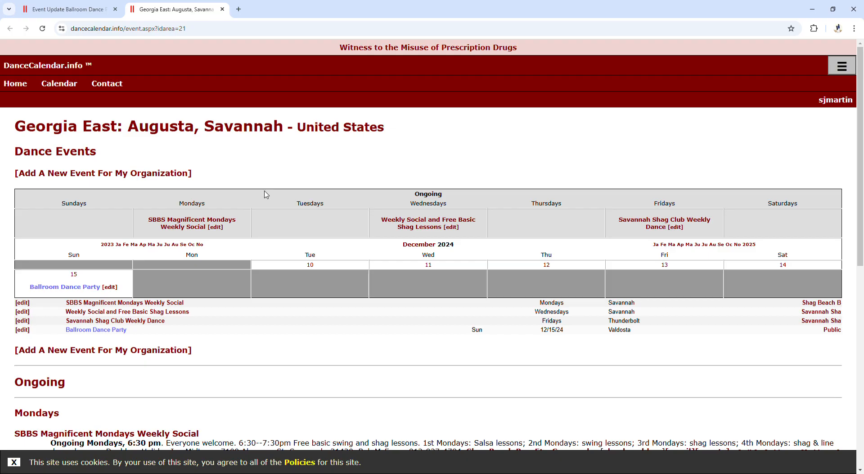
left_click(223, 10)
- Change the event's Area to Georgia South: Moultrie, Thomasville, Tifton, Valdosta, Waycross and save the record
scroll(252, 219, "down", 5)
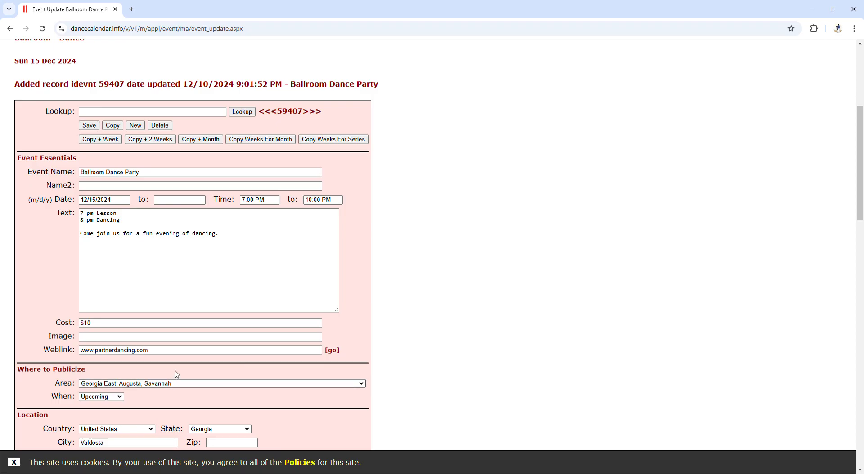
left_click(151, 203)
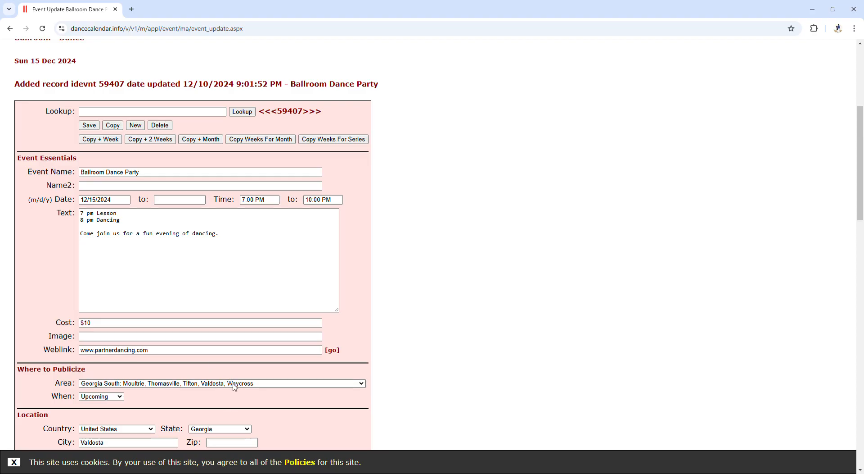
left_click(89, 126)
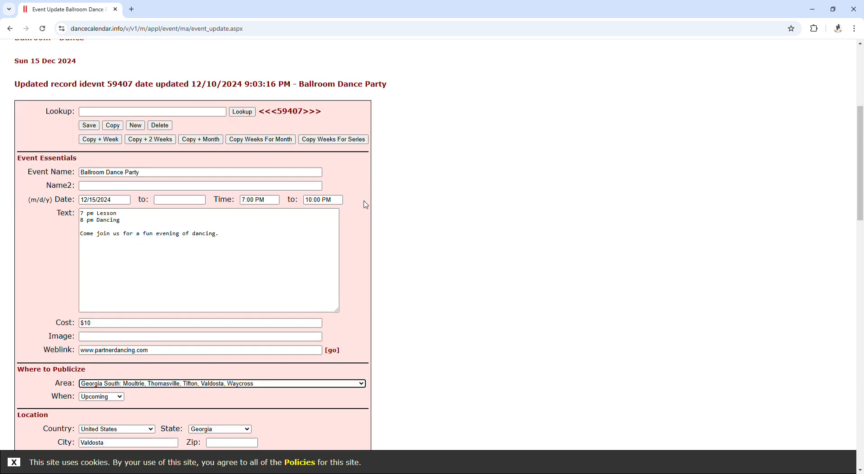
- Open the event's Georgia South area page in a new tab to check the Ballroom Dance Party listing
scroll(366, 205, "up", 4)
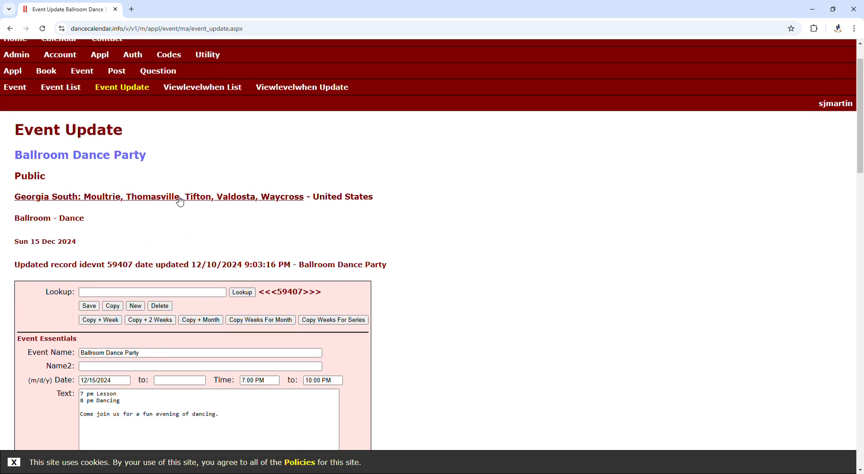
middle_click(180, 201)
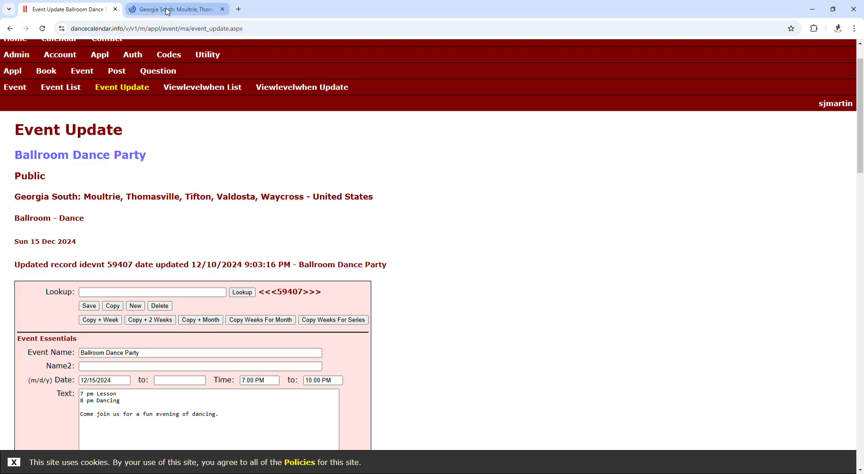
left_click(167, 11)
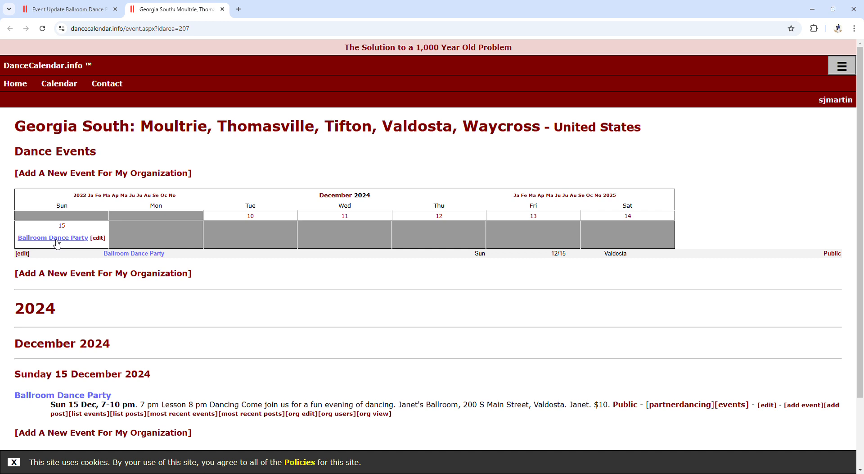
- Open the Ballroom Dance Party for editing from the Georgia South calendar and review its event details
left_click(98, 238)
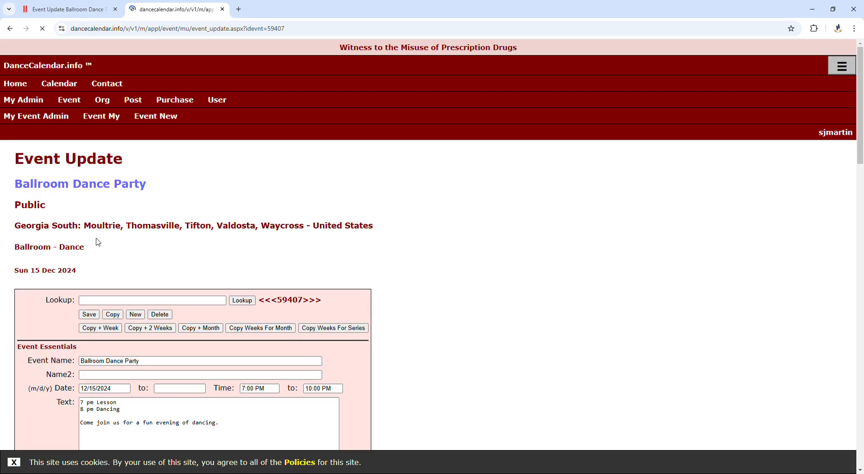
scroll(98, 242, "down", 1)
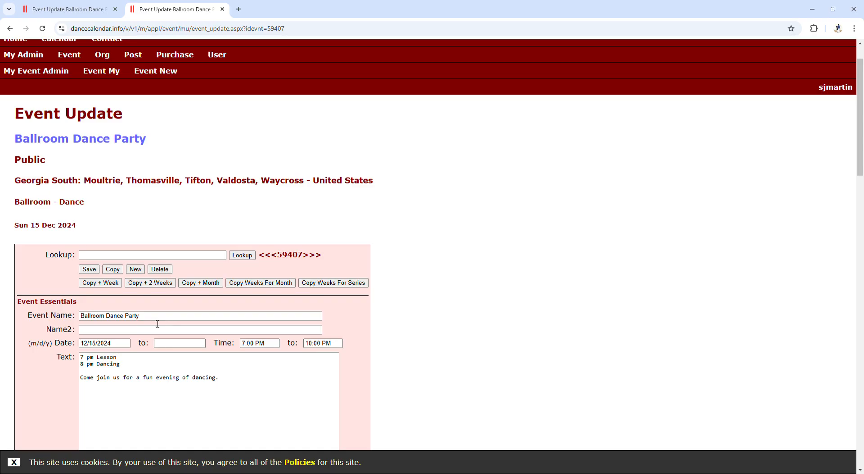
scroll(158, 324, "down", 5)
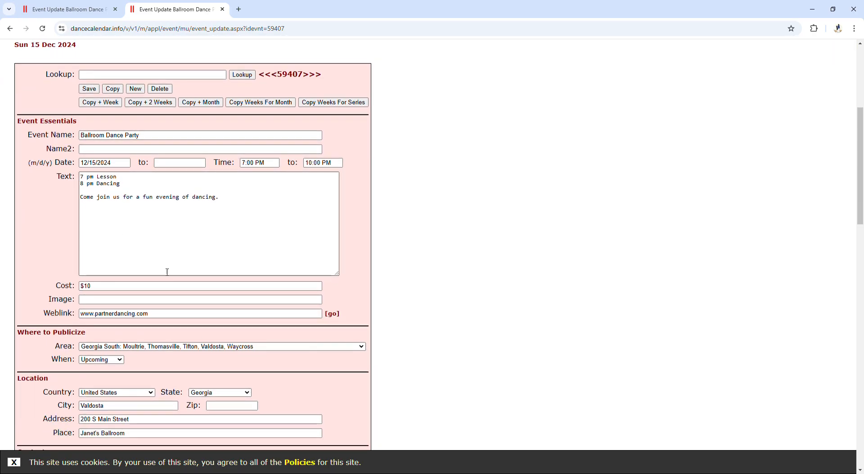
- Review the Ballroom Dance Party record through its Where to Show and Control sections, and close its tab
scroll(355, 371, "down", 8)
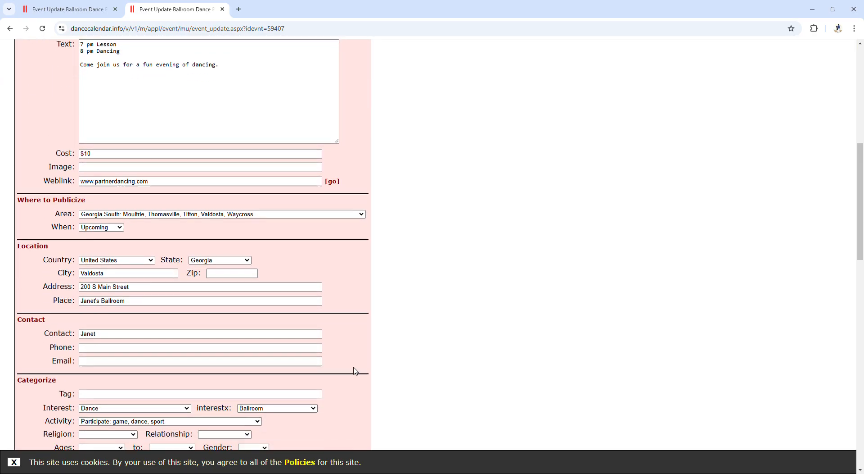
scroll(356, 371, "down", 3)
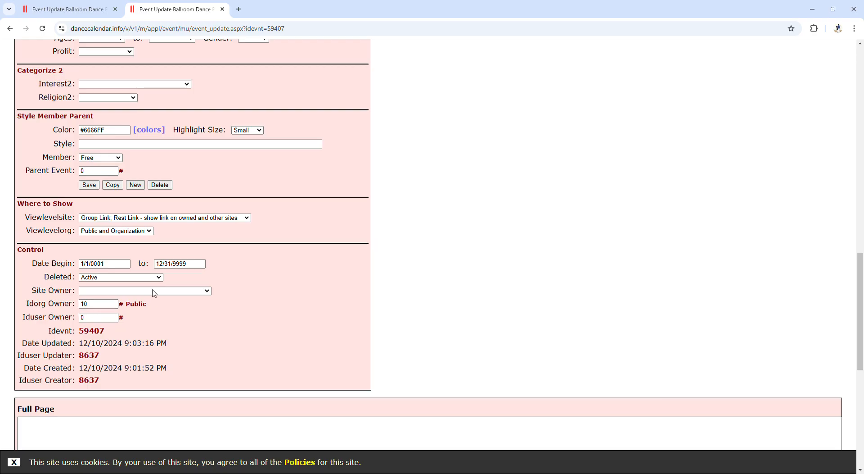
scroll(178, 280, "up", 1)
scroll(177, 280, "up", 9)
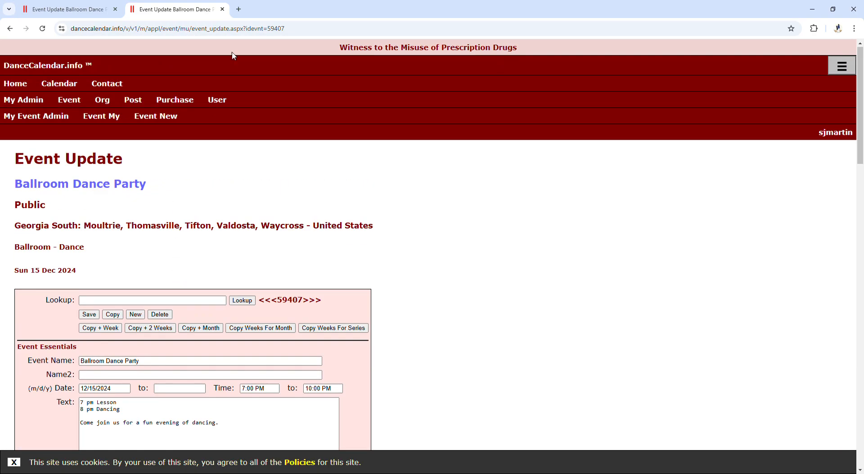
left_click(222, 9)
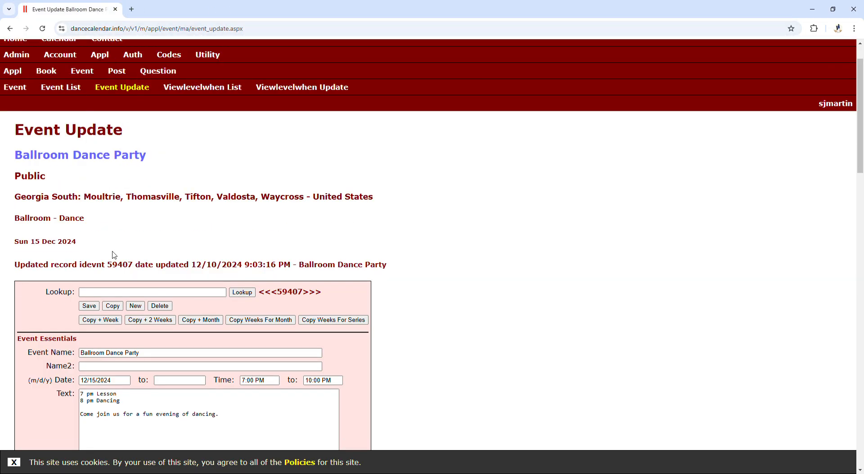
- Return to the Georgia South calendar page and go to the admin Org List search page
scroll(114, 255, "up", 1)
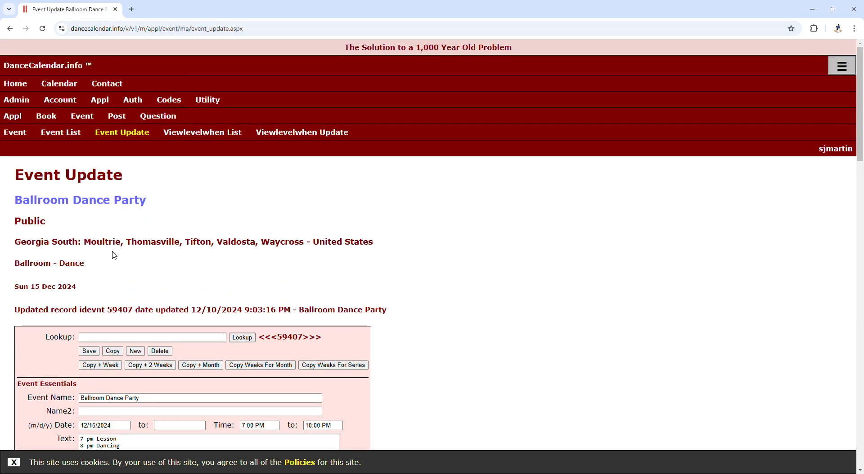
left_click(70, 89)
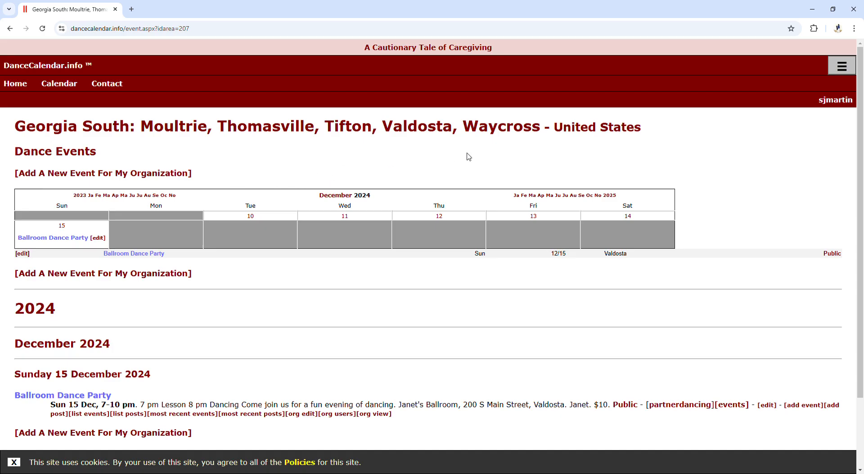
left_click(843, 100)
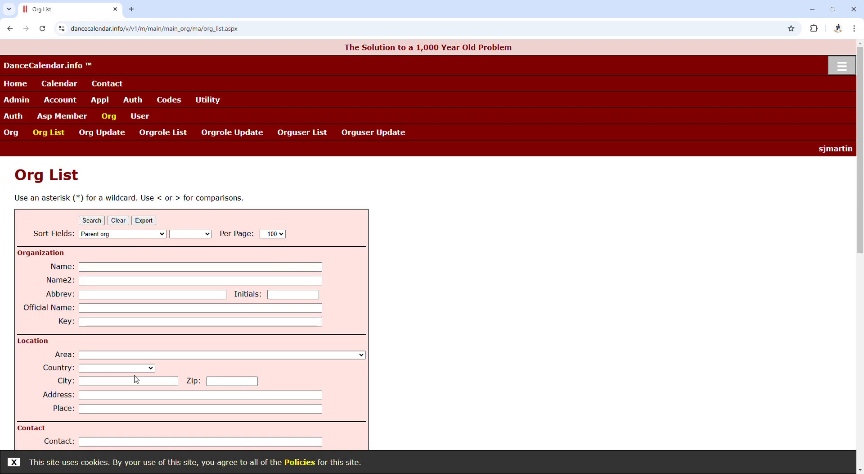
- Search the organizations with Area set to Georgia East: Augusta, Savannah and Interest set to Dance
scroll(311, 269, "down", 1)
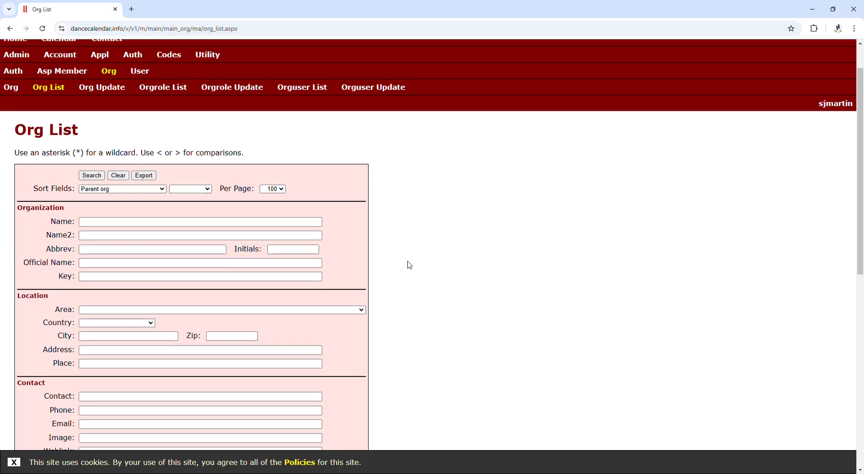
scroll(410, 265, "down", 3)
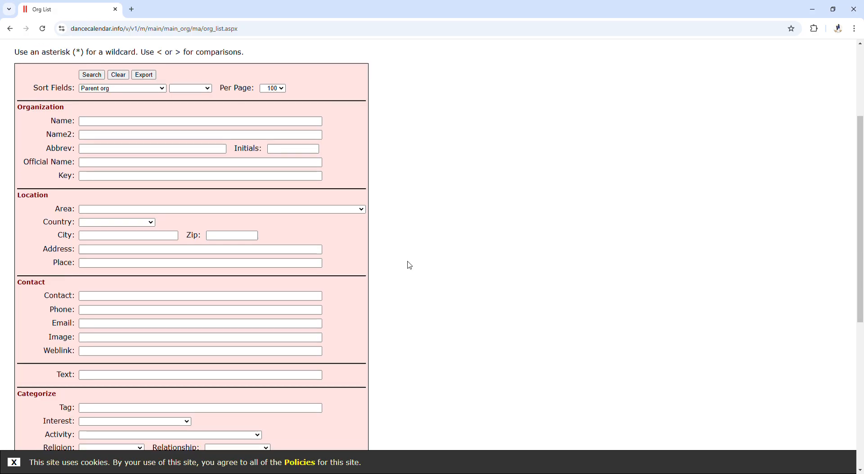
scroll(396, 262, "down", 1)
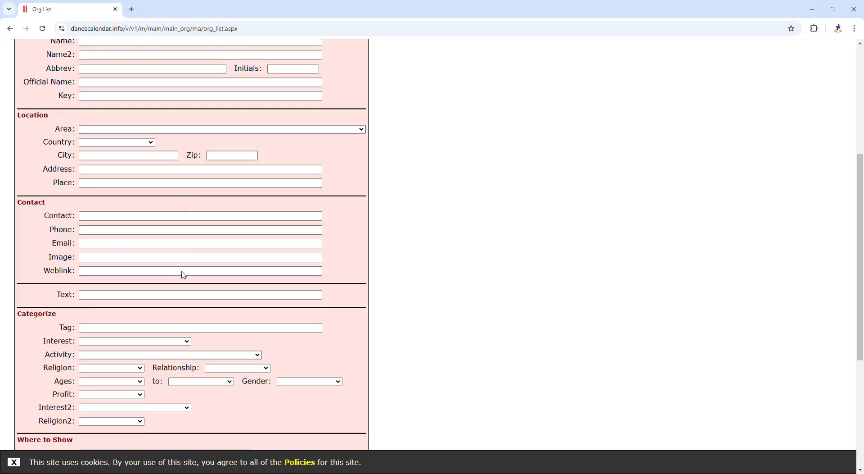
left_click(155, 196)
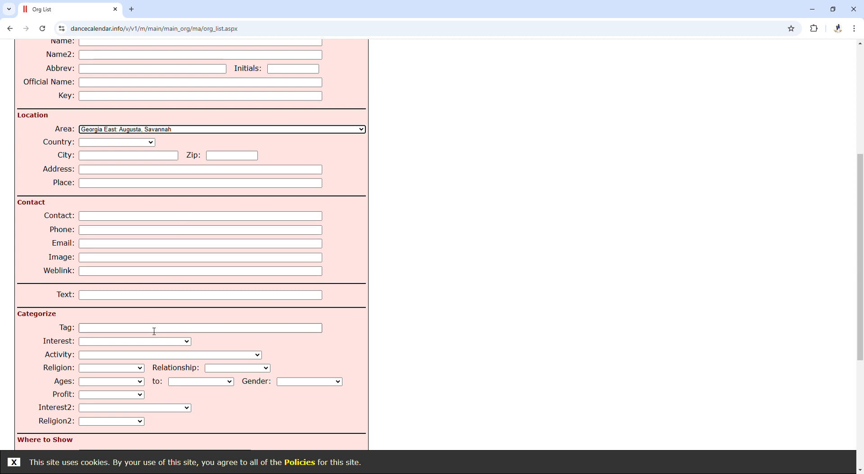
left_click(164, 341)
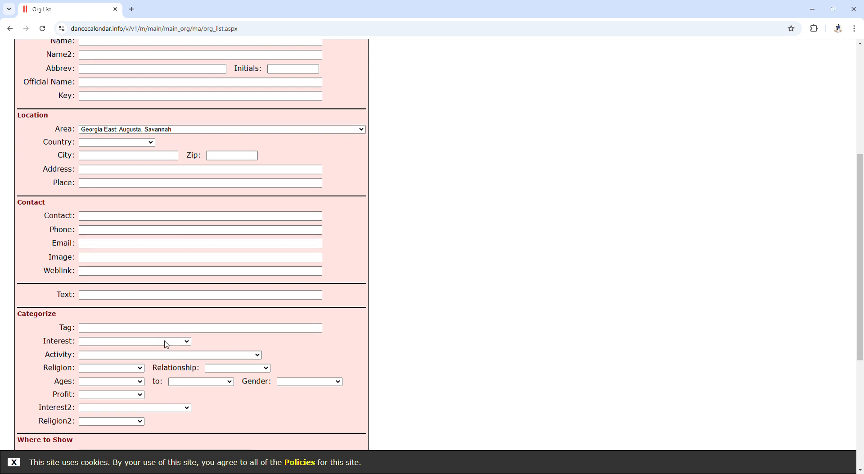
left_click(127, 204)
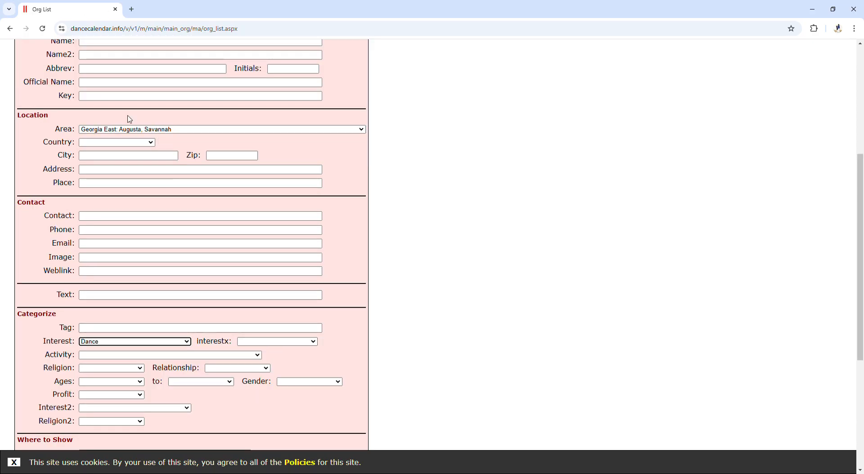
scroll(130, 120, "up", 5)
left_click(99, 221)
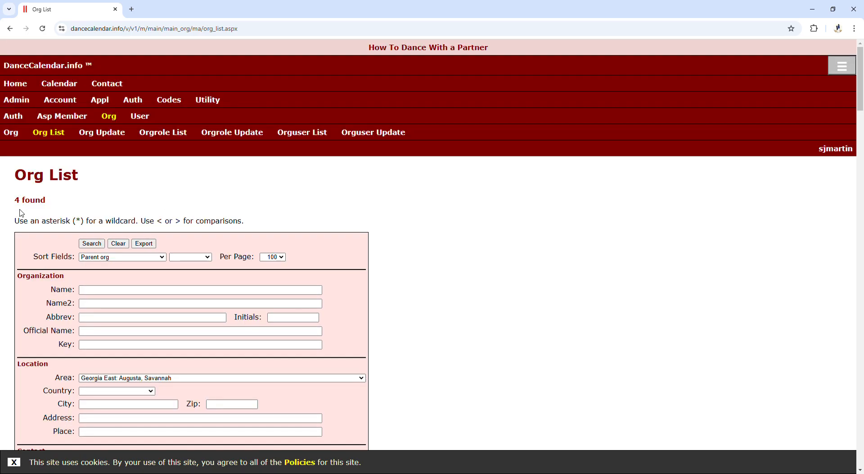
- Look through the found organizations' details and open the Athens Folk Music & Dance Society record for editing in a new tab
scroll(25, 214, "down", 15)
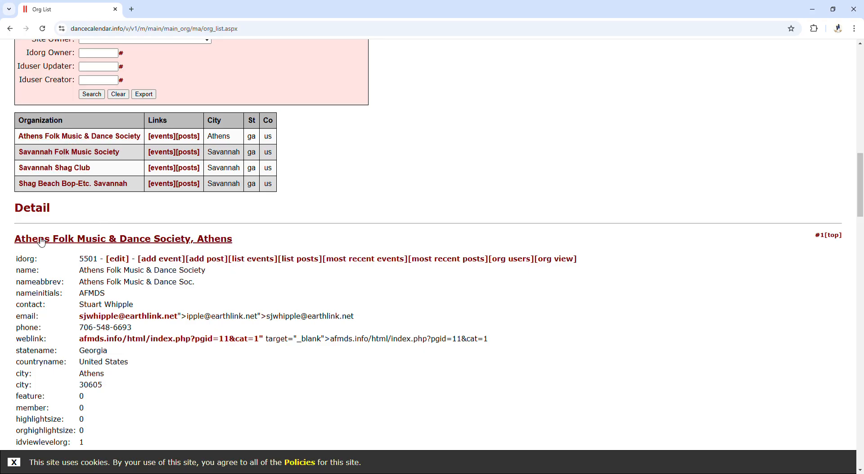
scroll(108, 221, "down", 8)
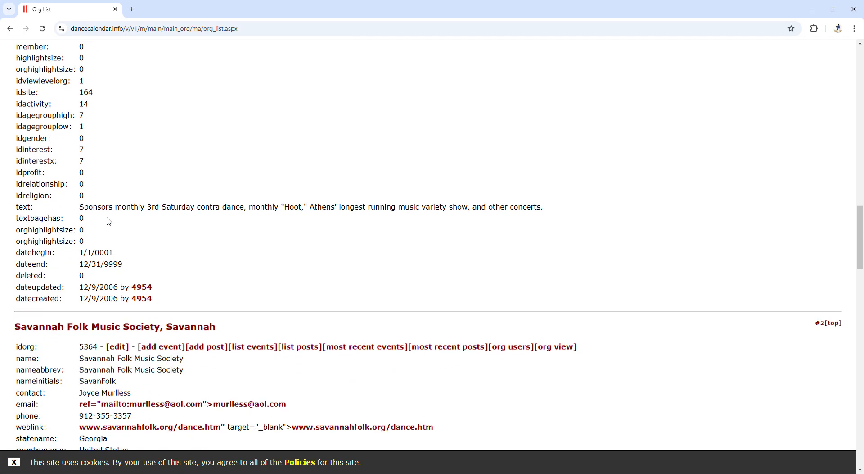
scroll(108, 221, "up", 5)
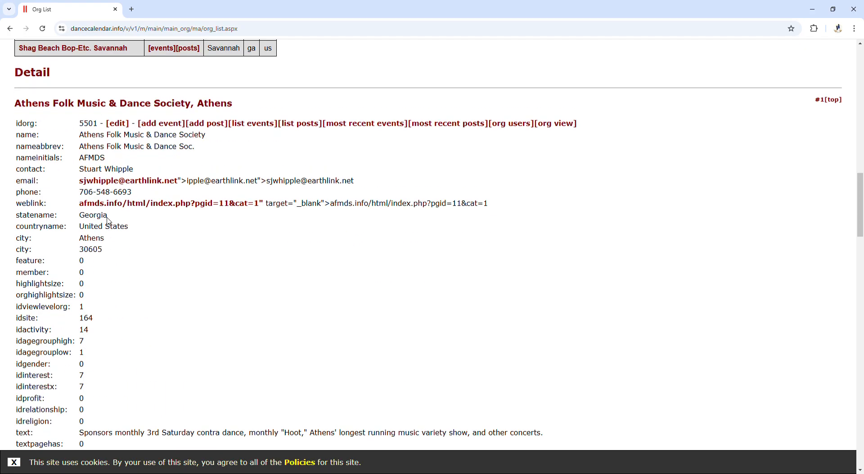
middle_click(119, 125)
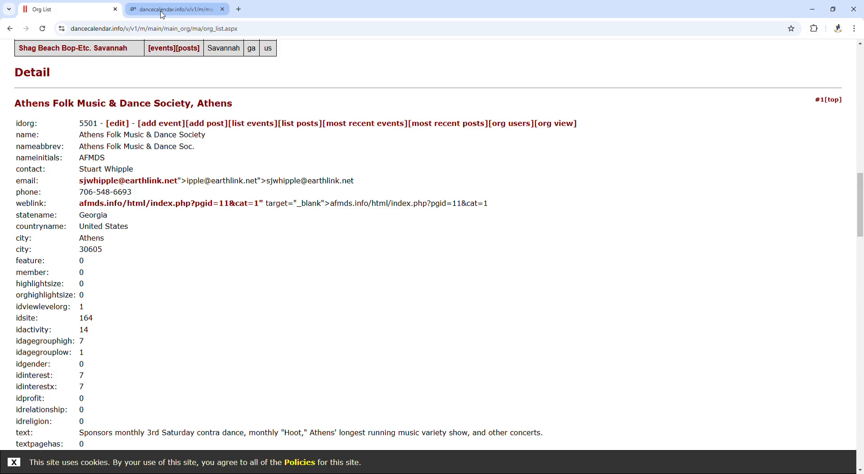
left_click(162, 14)
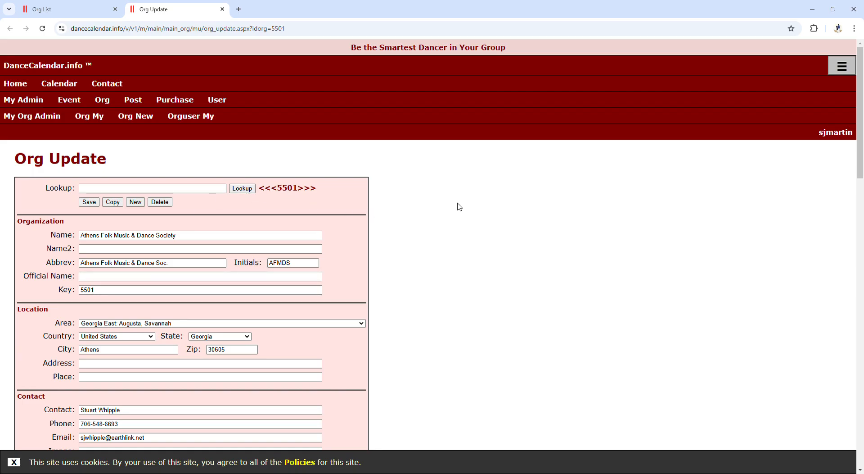
- Examine the Athens Folk Music & Dance Society record from its organization and location fields through categories, member and control settings
scroll(457, 207, "down", 2)
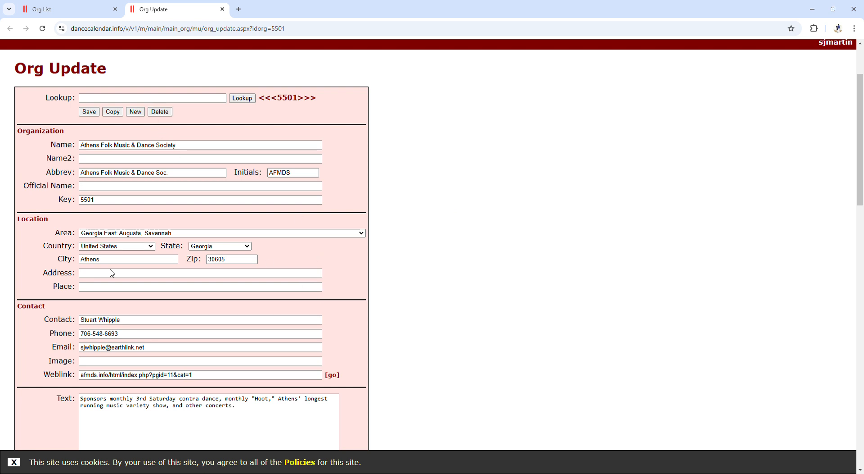
scroll(447, 321, "down", 7)
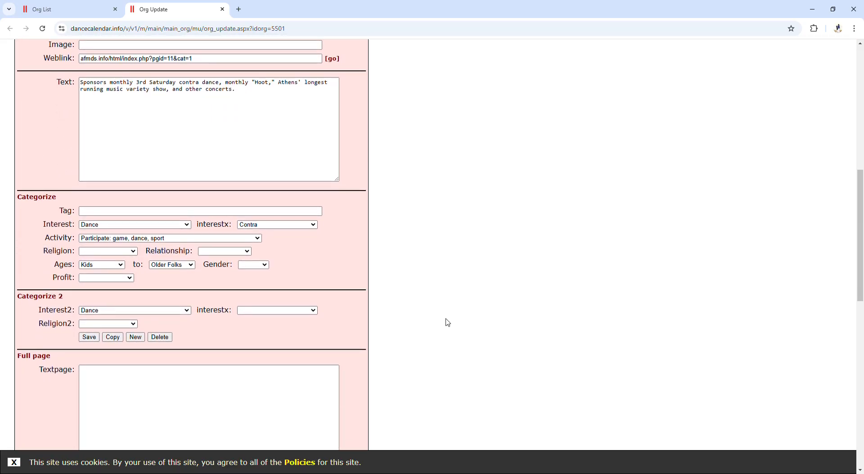
scroll(448, 323, "down", 7)
scroll(448, 322, "down", 4)
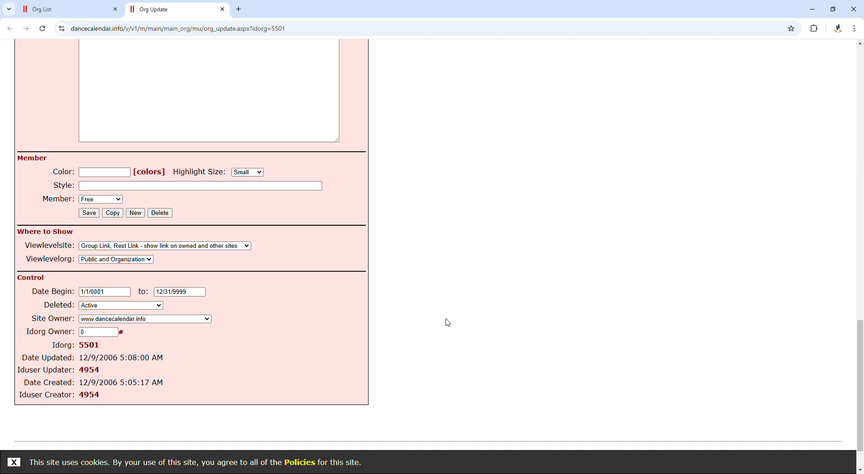
scroll(448, 322, "up", 13)
scroll(448, 322, "up", 4)
scroll(315, 265, "up", 3)
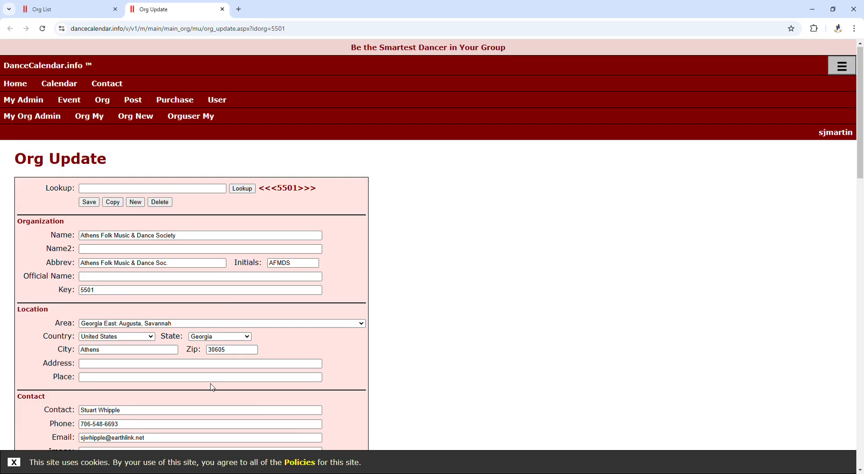
scroll(212, 387, "down", 14)
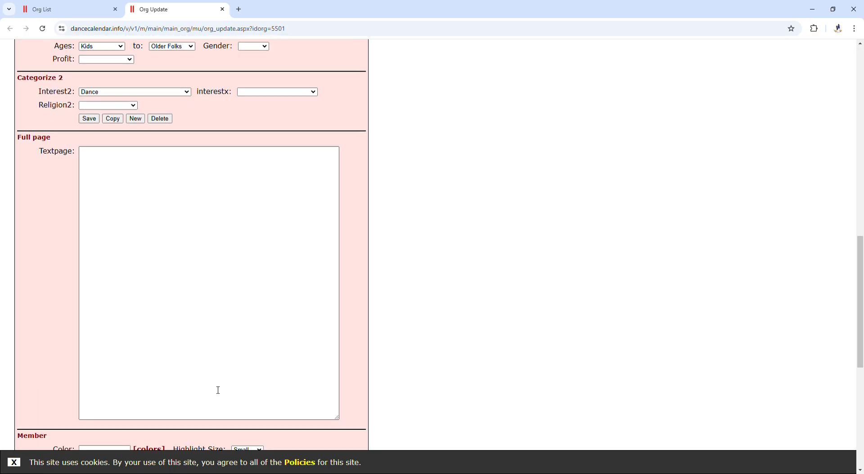
scroll(218, 390, "down", 7)
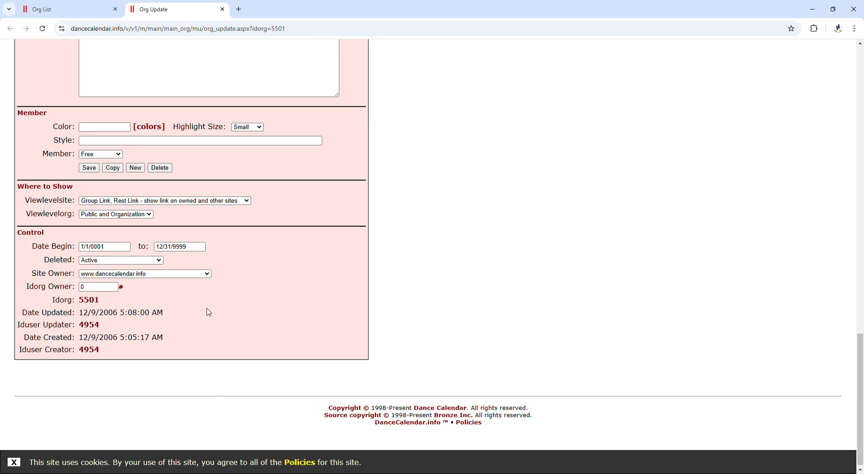
scroll(209, 312, "up", 14)
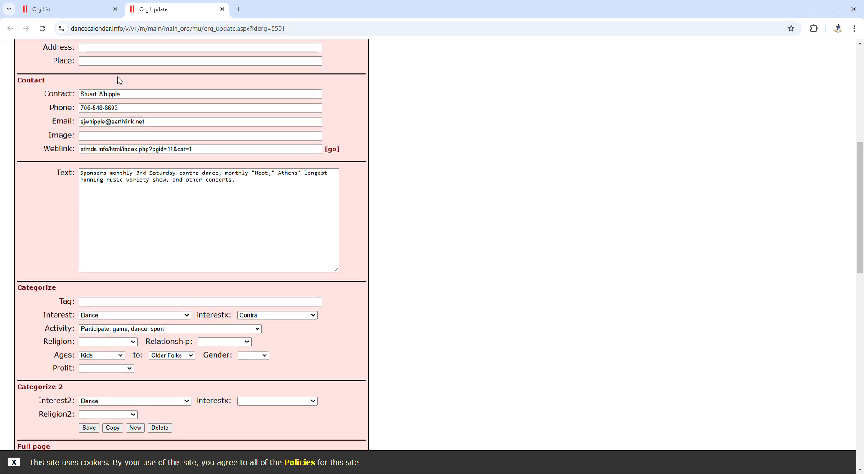
scroll(166, 190, "up", 5)
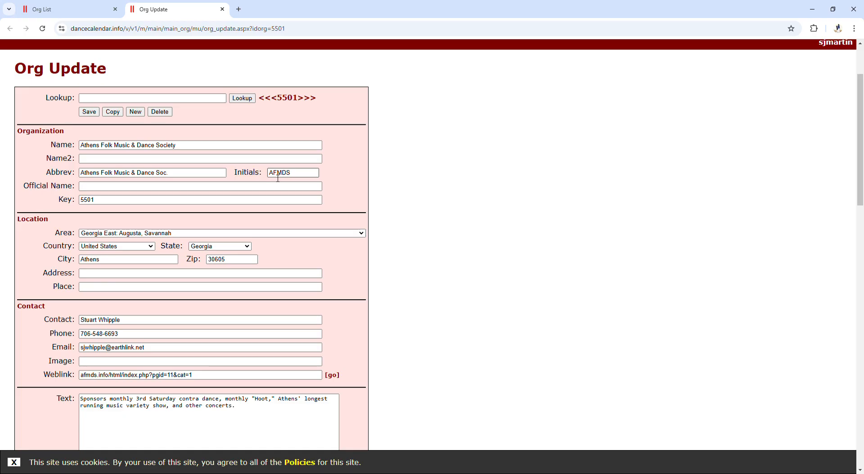
scroll(278, 178, "up", 2)
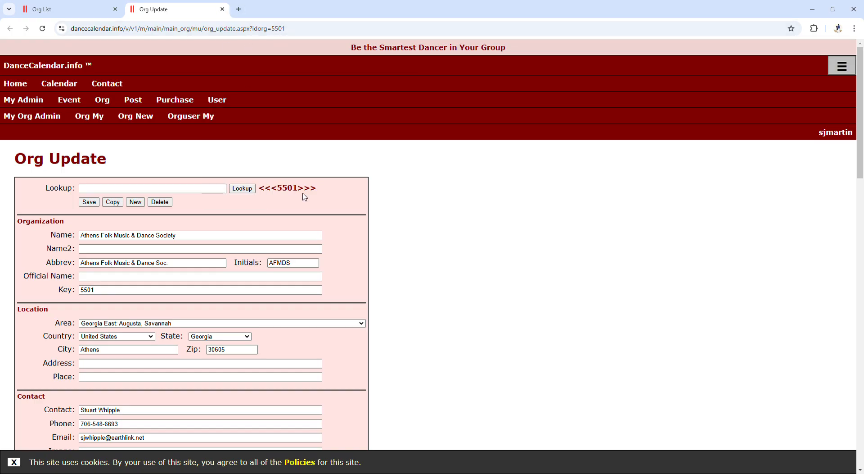
- Revisit the Org List search results and compare them with the Athens Folk Music & Dance Society's update form
left_click(66, 12)
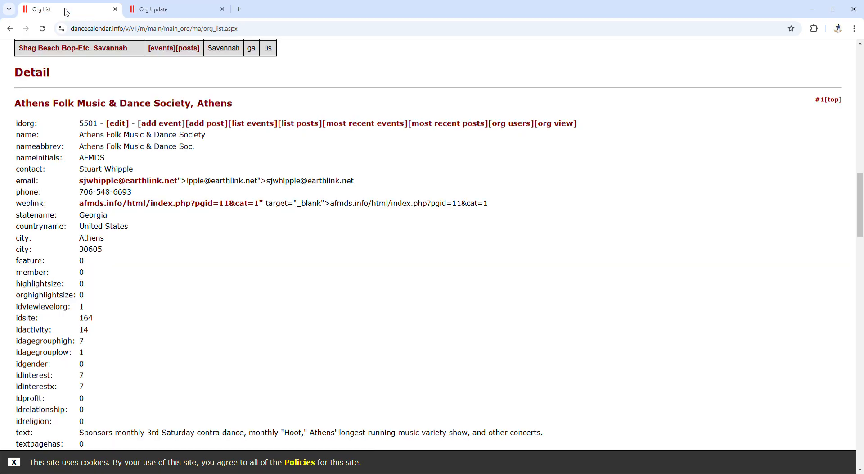
scroll(155, 154, "up", 3)
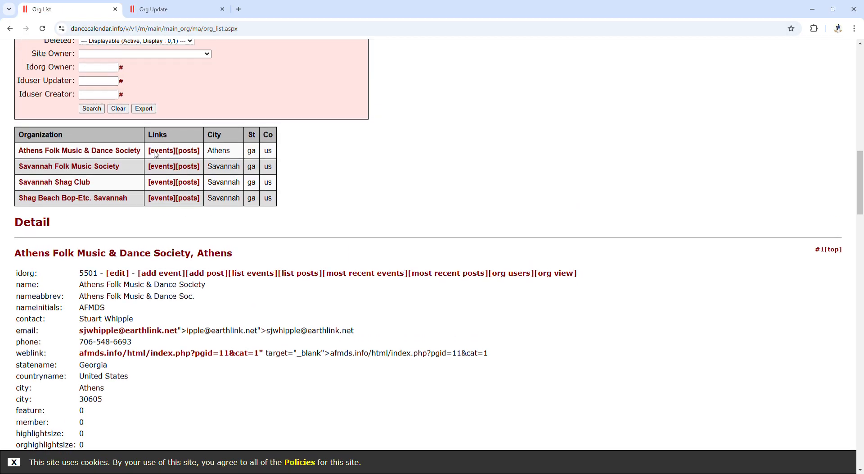
scroll(157, 155, "up", 15)
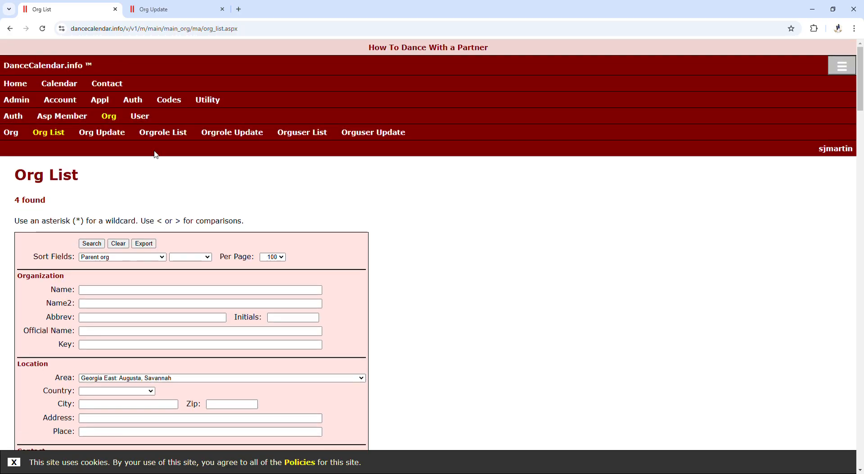
mouse_move(84, 115)
left_click(167, 10)
mouse_move(217, 101)
scroll(376, 266, "down", 14)
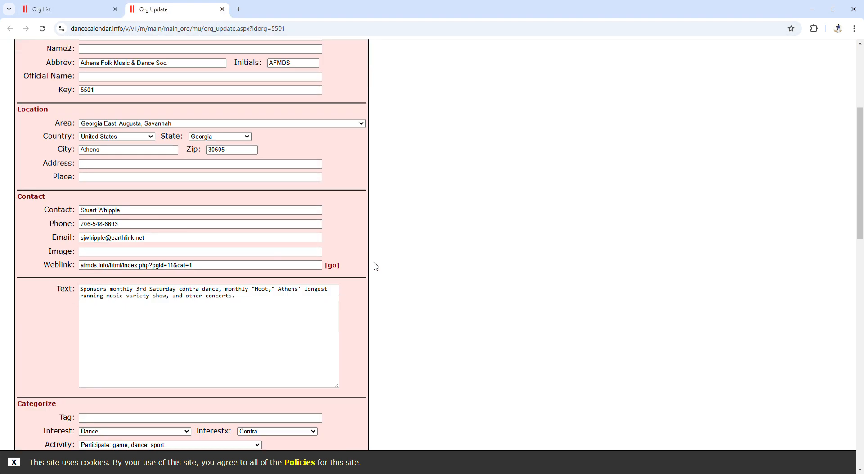
scroll(376, 267, "up", 12)
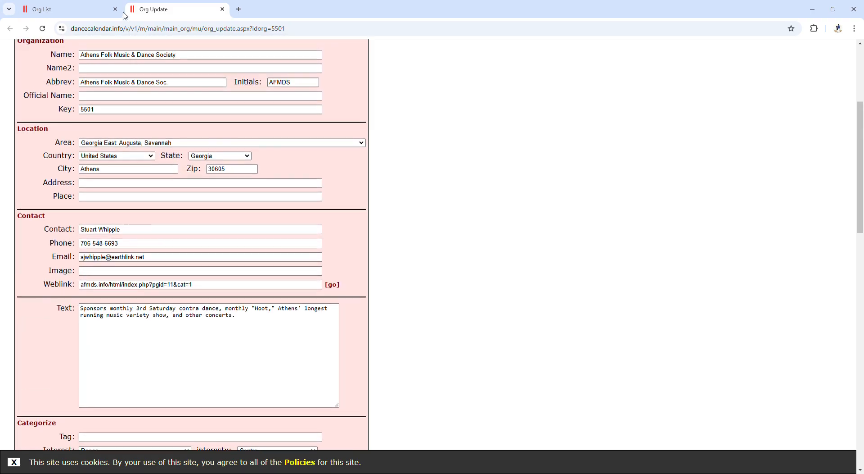
- Start adding an event for the Athens Folk Music & Dance Society from its Org List entry in a new tab
left_click(86, 10)
scroll(281, 248, "down", 1)
scroll(281, 247, "down", 15)
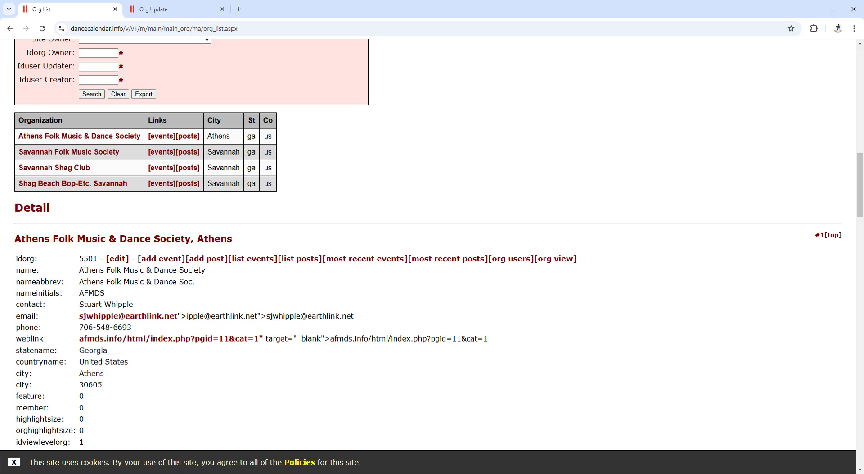
middle_click(174, 261)
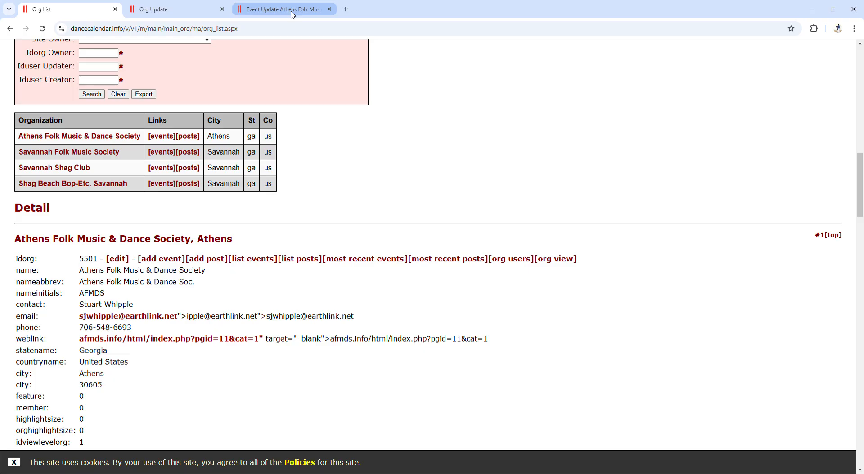
- Examine the new event form for the Athens Folk Music & Dance Society, from event essentials through location, contact, category and control fields
left_click(292, 14)
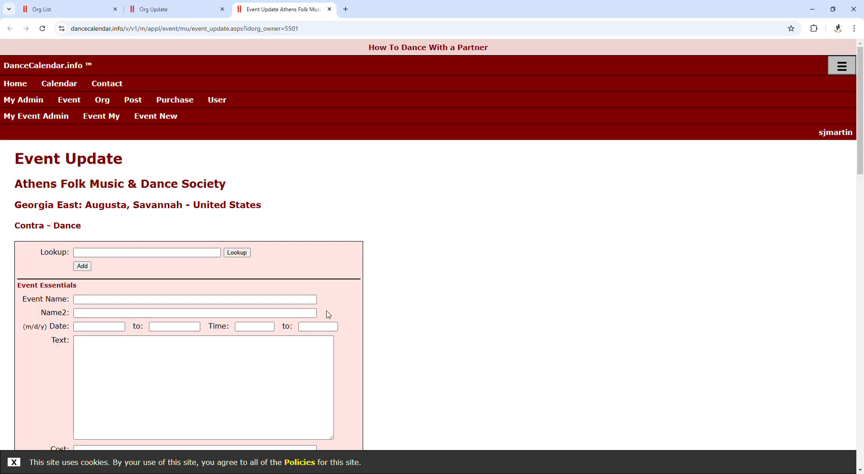
scroll(328, 313, "down", 8)
scroll(328, 312, "down", 7)
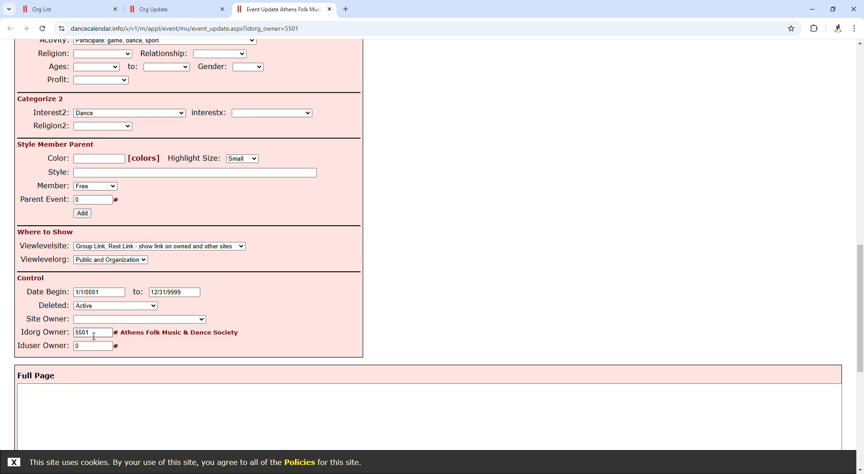
scroll(95, 336, "up", 9)
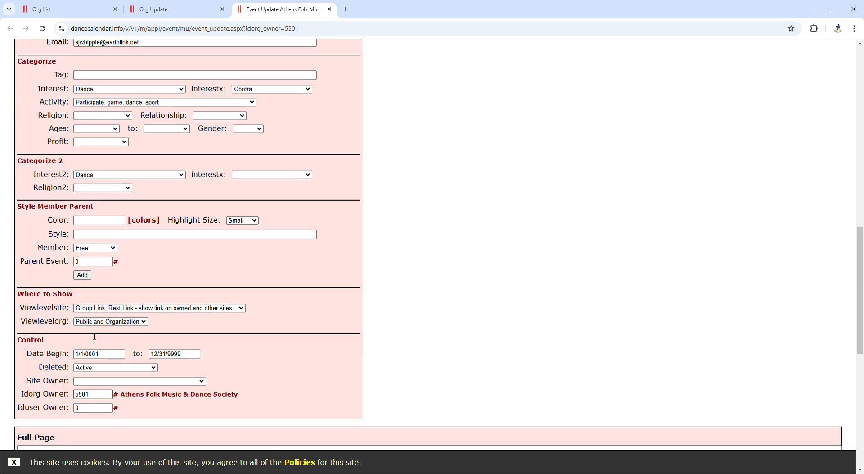
scroll(94, 336, "up", 6)
scroll(123, 328, "down", 5)
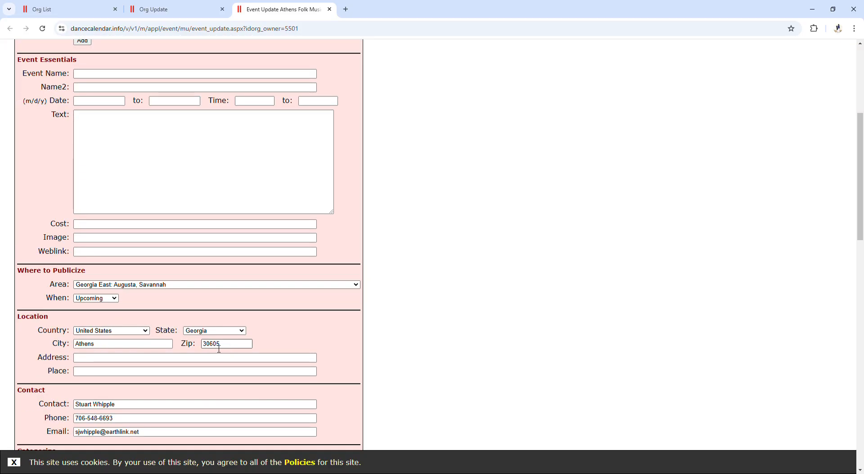
scroll(135, 412, "down", 4)
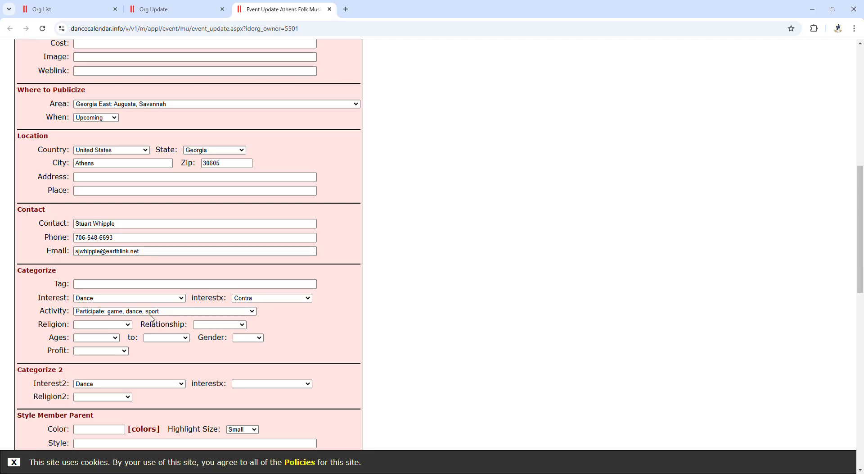
scroll(142, 395, "down", 2)
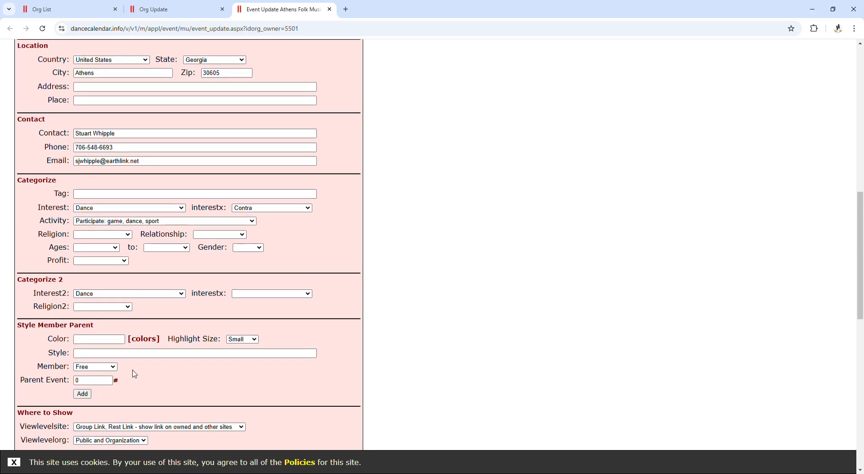
scroll(127, 265, "up", 2)
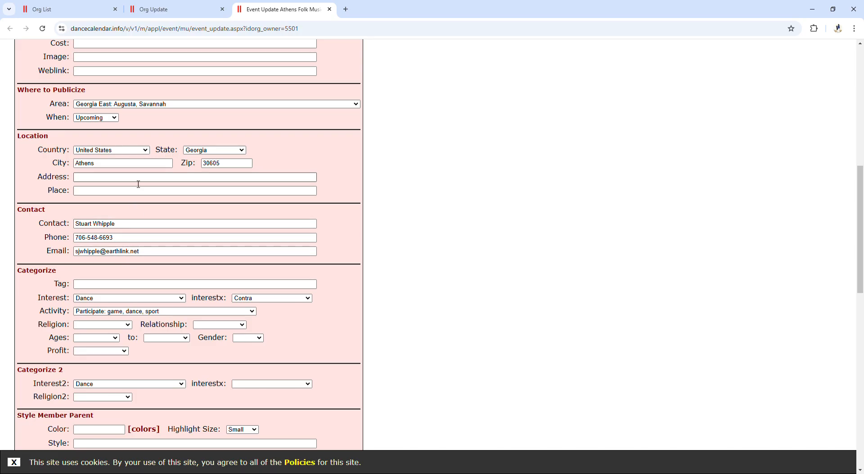
scroll(137, 150, "up", 6)
scroll(136, 150, "up", 1)
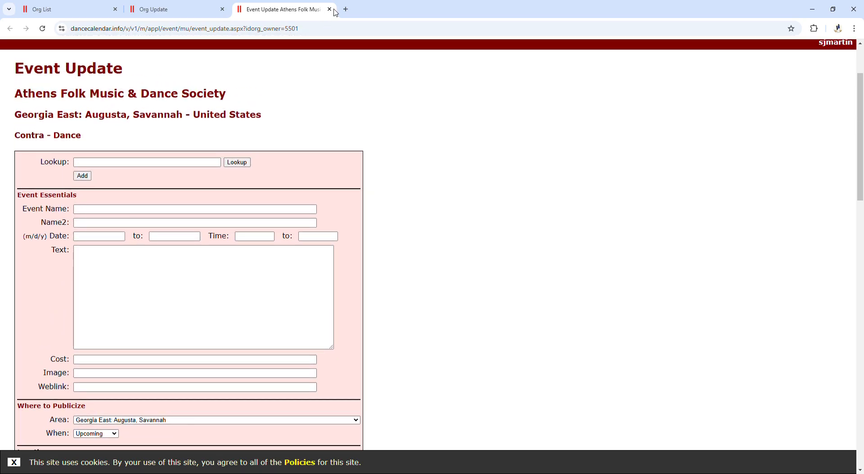
- Recheck the organization's update form, return to the Org List and close the event and organization update tabs
left_click(190, 13)
scroll(278, 387, "down", 3)
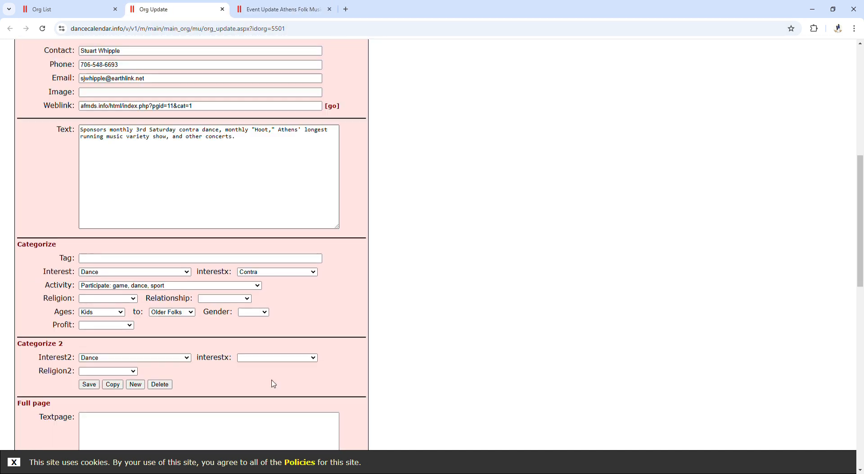
scroll(272, 381, "up", 3)
left_click(77, 12)
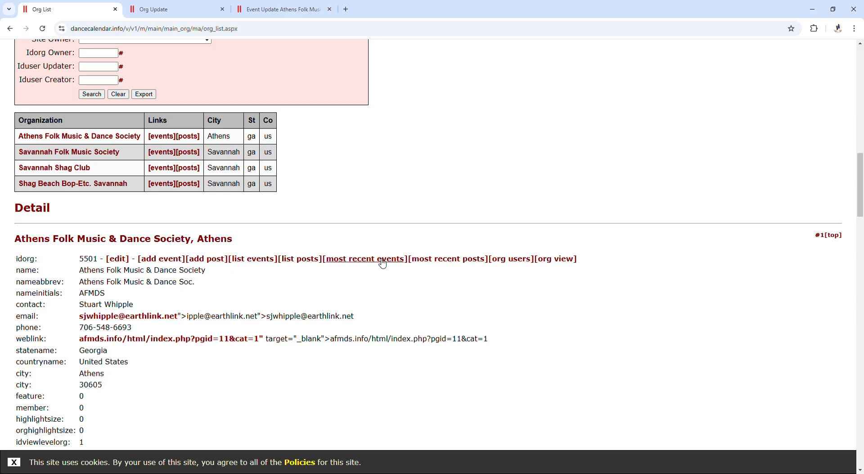
left_click(329, 9)
left_click(222, 9)
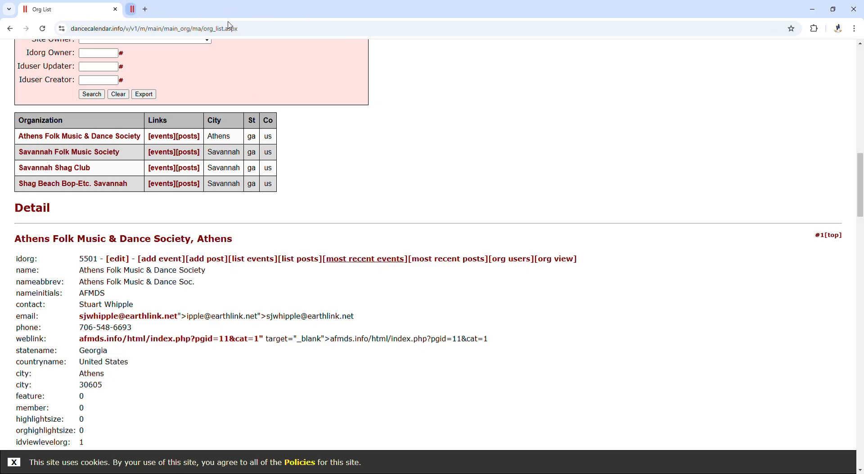
- Open the most recent events of the Athens Folk Music & Dance Society in a new tab and look through them
middle_click(373, 264)
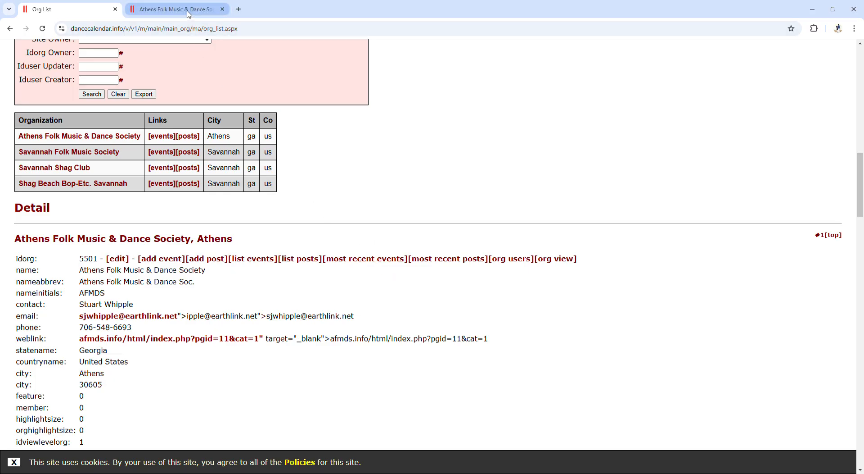
left_click(189, 14)
scroll(213, 291, "down", 1)
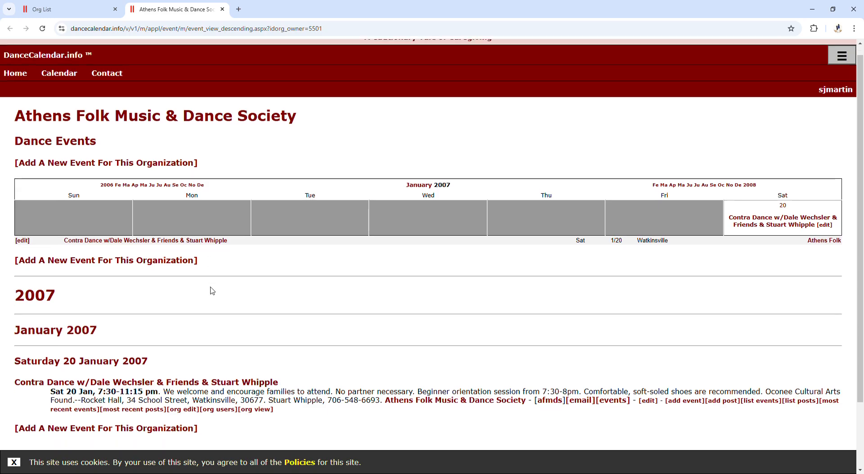
scroll(213, 290, "down", 3)
scroll(198, 252, "up", 1)
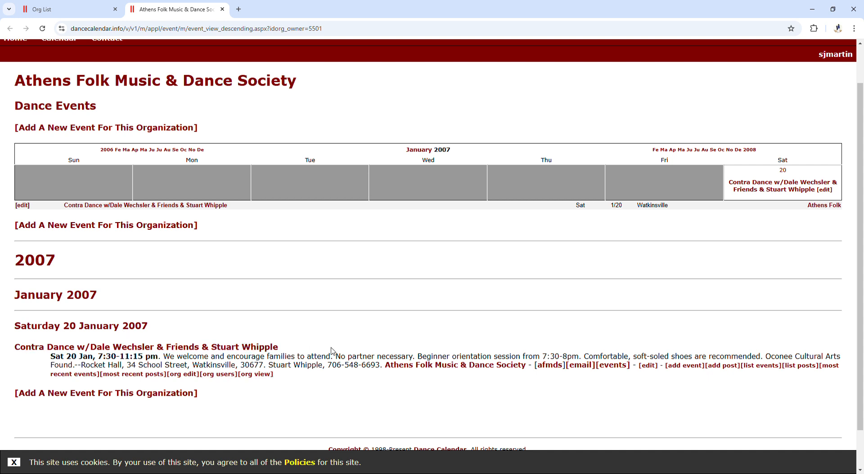
- Open the society's 20 January 2007 contra dance event for editing and copy it into a new event entry
left_click(649, 367)
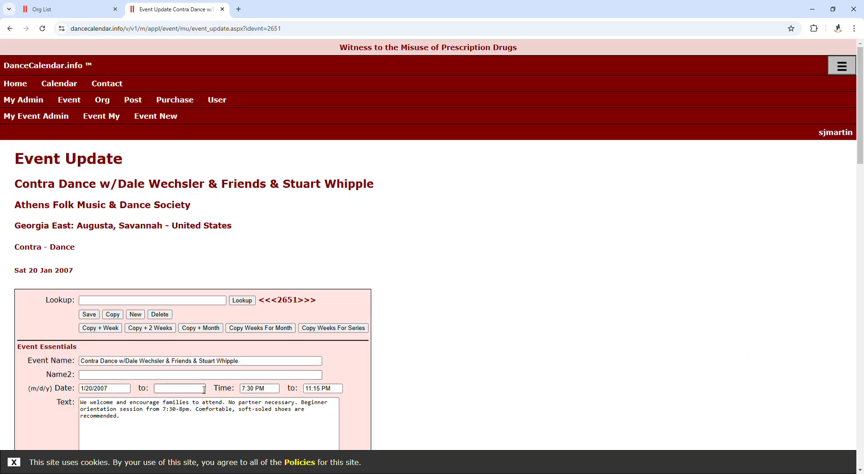
scroll(204, 389, "down", 1)
scroll(204, 389, "down", 3)
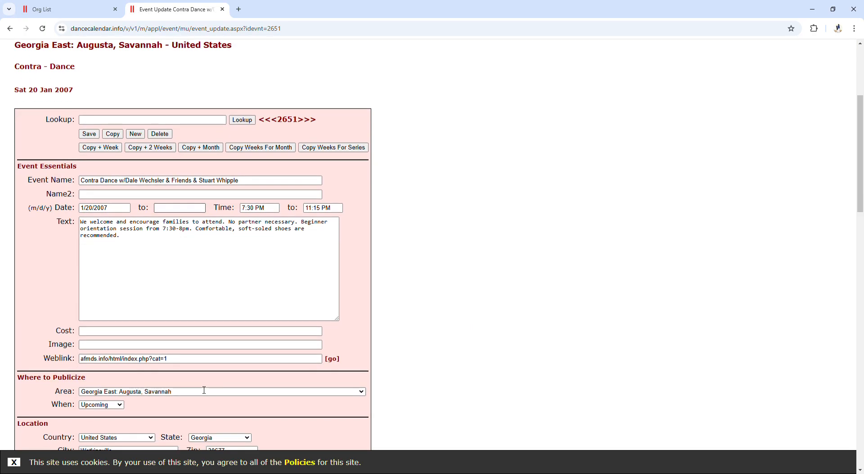
left_click(113, 134)
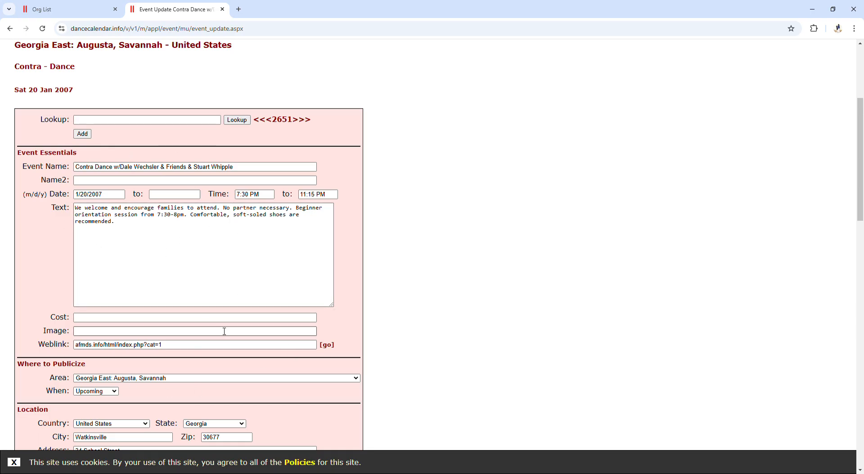
- Review the copied contra dance's essentials, location, contact and category fields
scroll(308, 424, "down", 2)
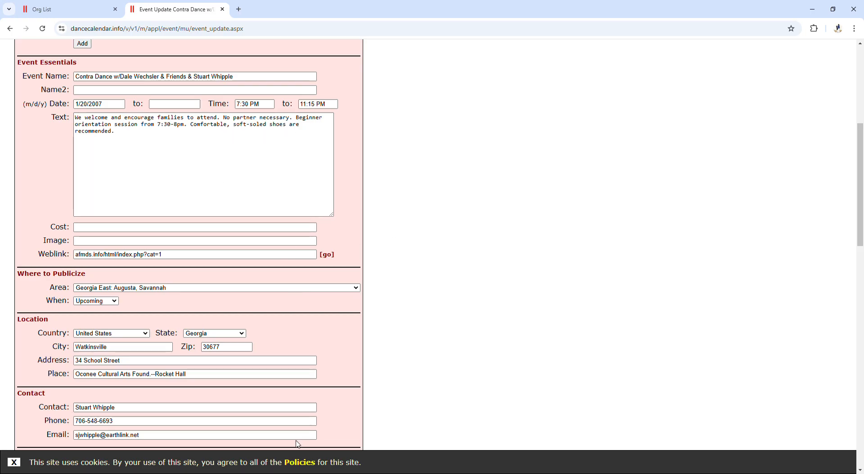
scroll(138, 417, "down", 4)
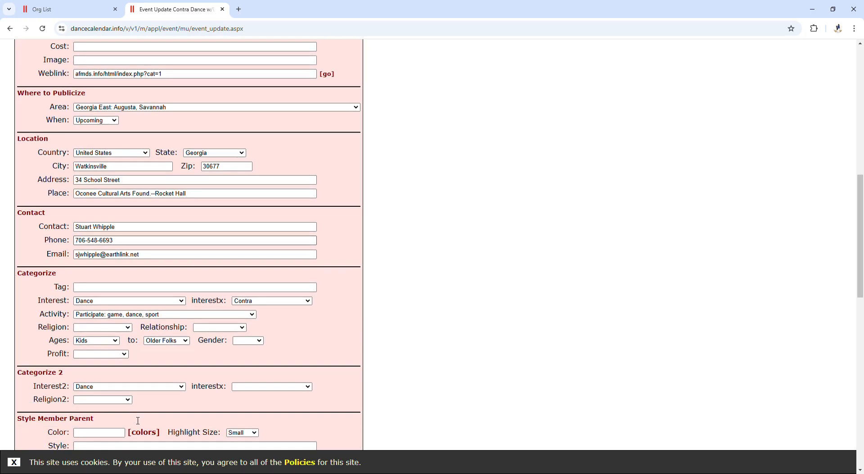
scroll(144, 416, "up", 10)
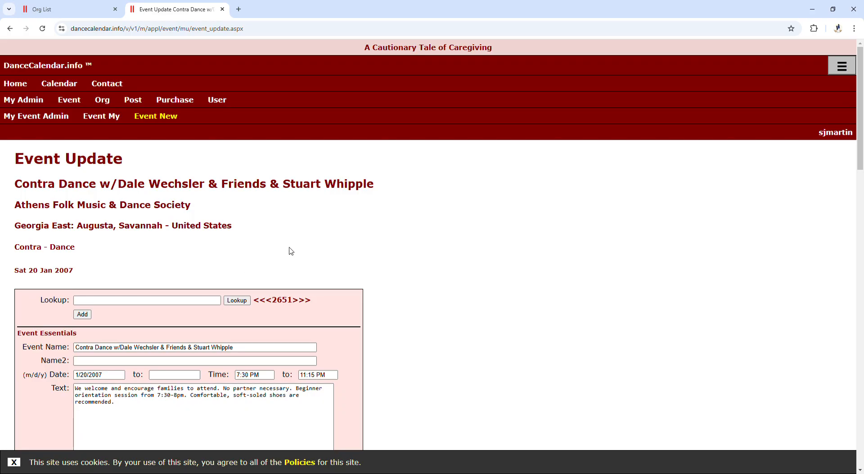